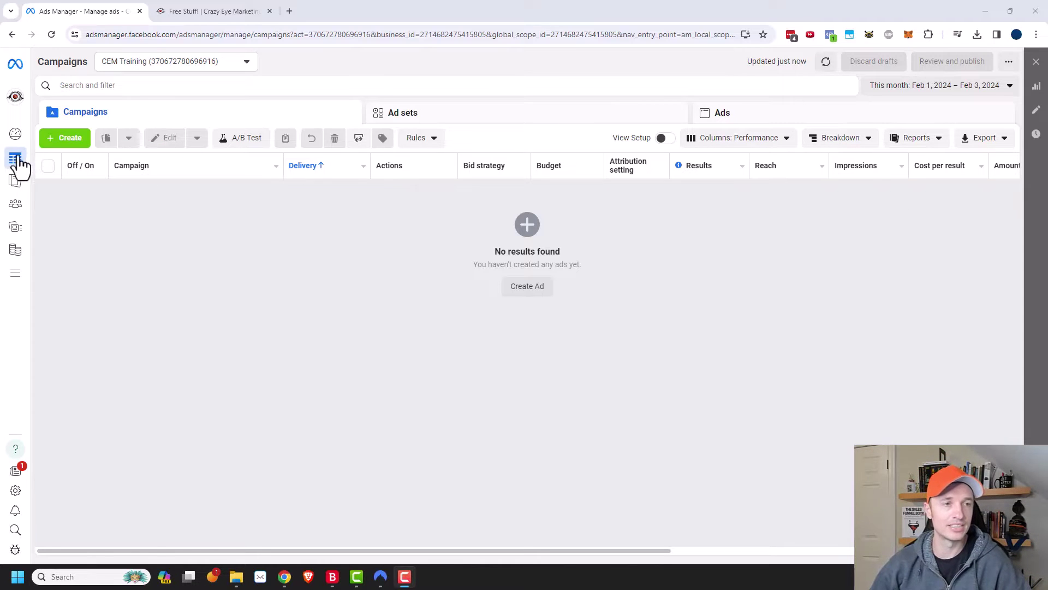
- From the Audiences page, start a new website custom audience
mouse_move(18, 168)
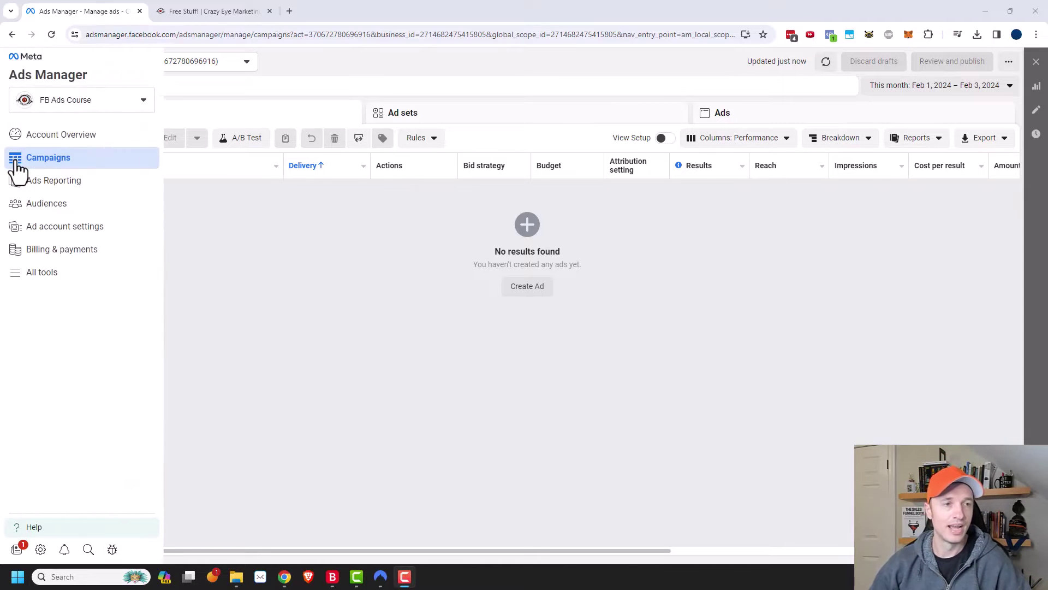
click(51, 206)
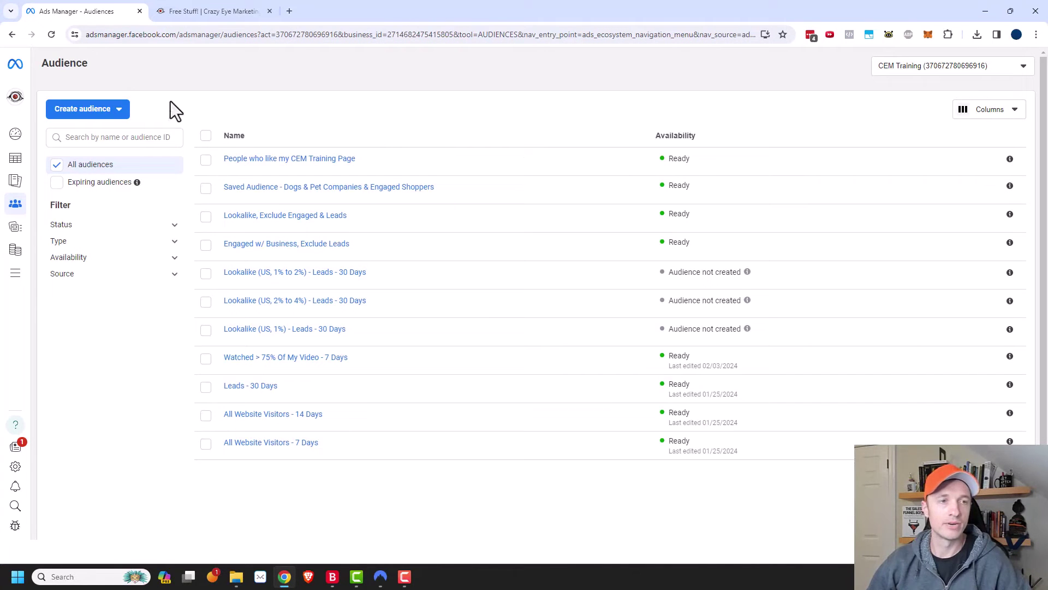
click(106, 108)
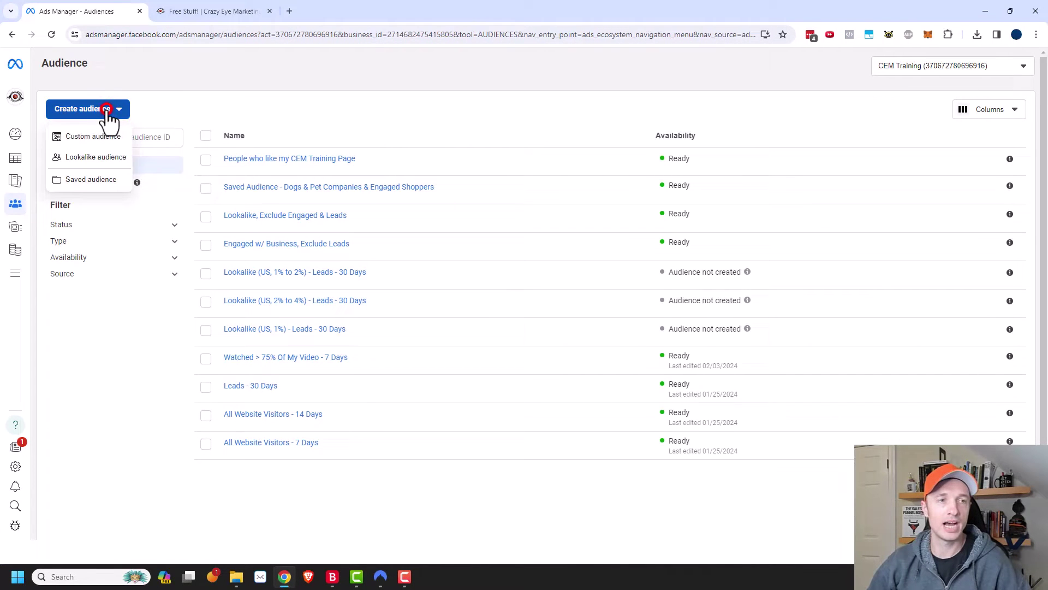
click(99, 137)
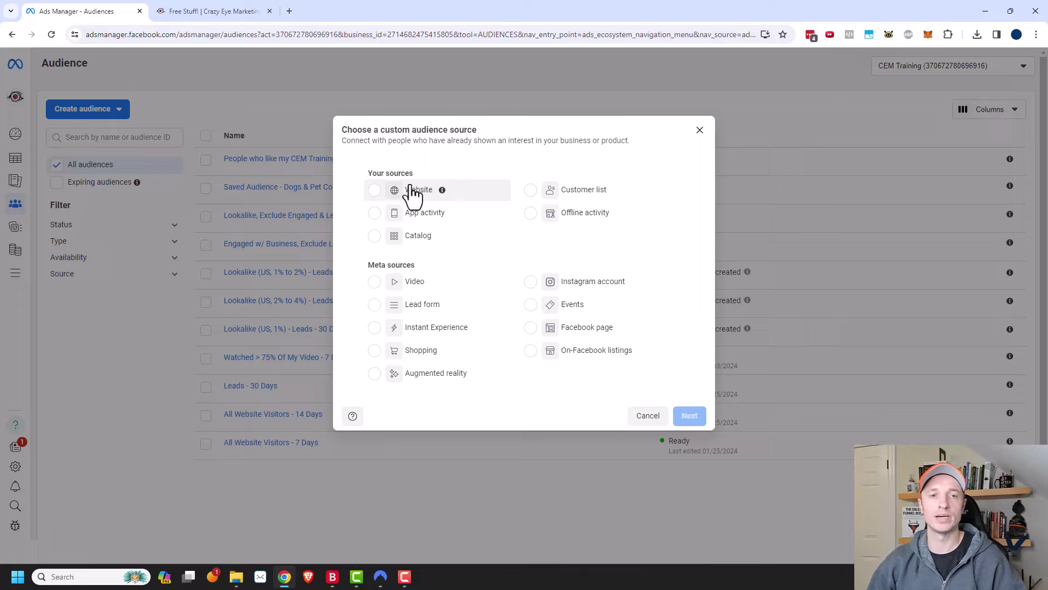
click(375, 191)
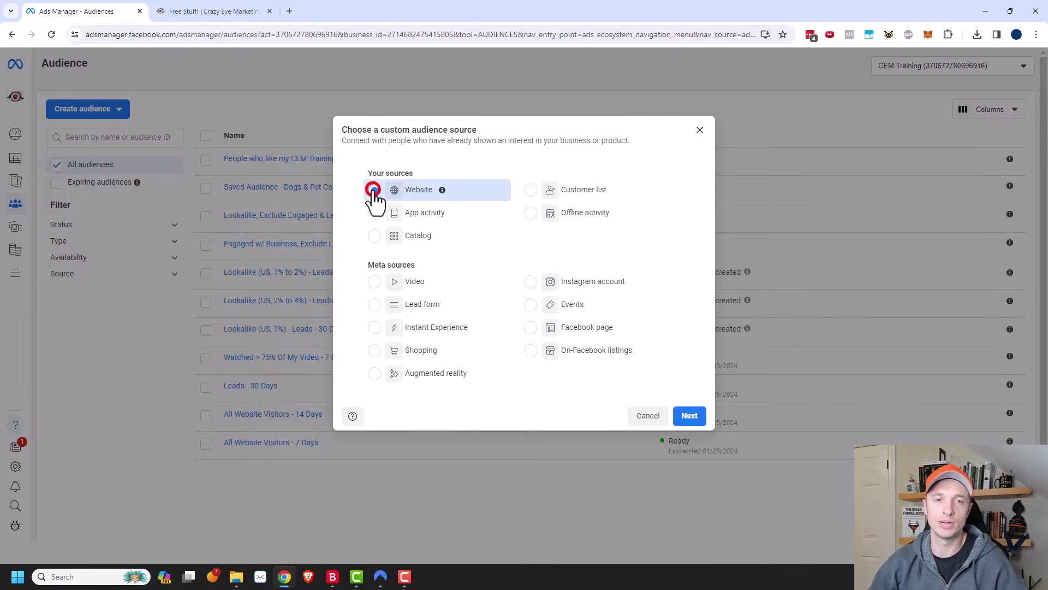
click(696, 420)
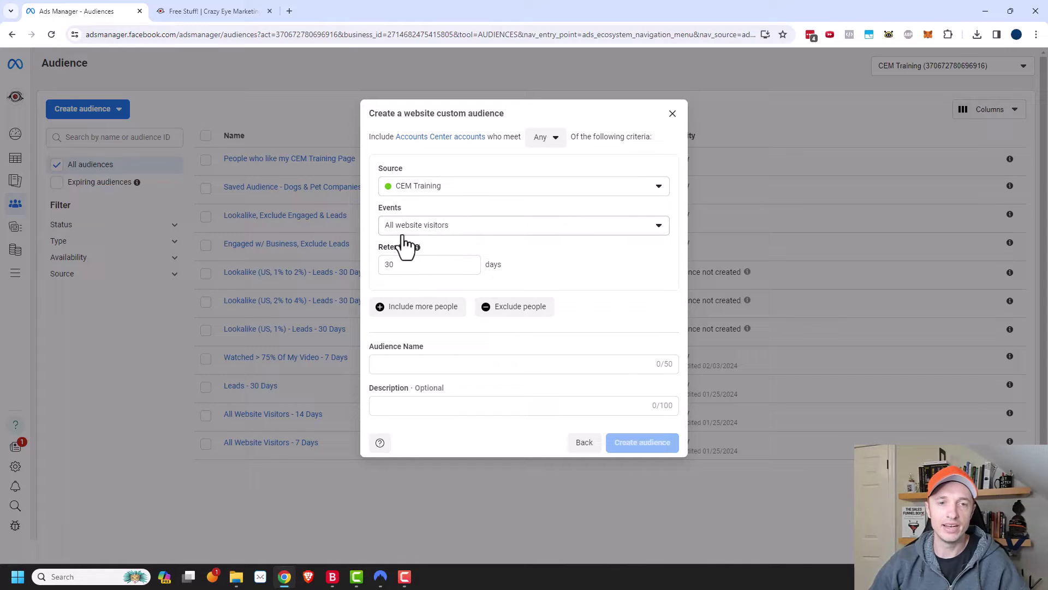
- Keep All website visitors, set 4-day retention, name it 'All Website Visitors - 4 Days' and create it
click(432, 226)
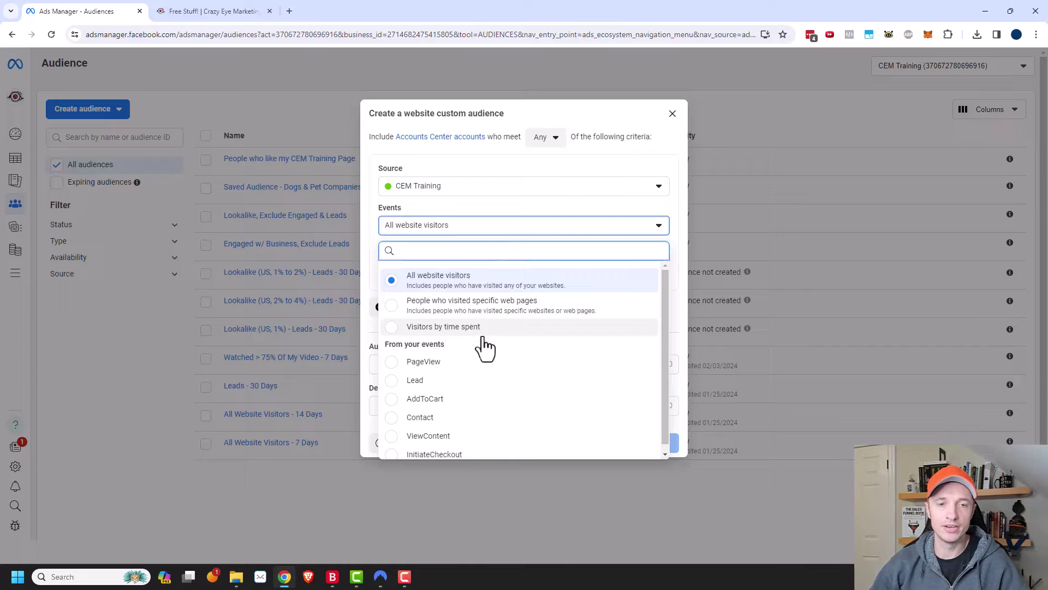
scroll(473, 415, down, 1)
scroll(453, 306, up, 1)
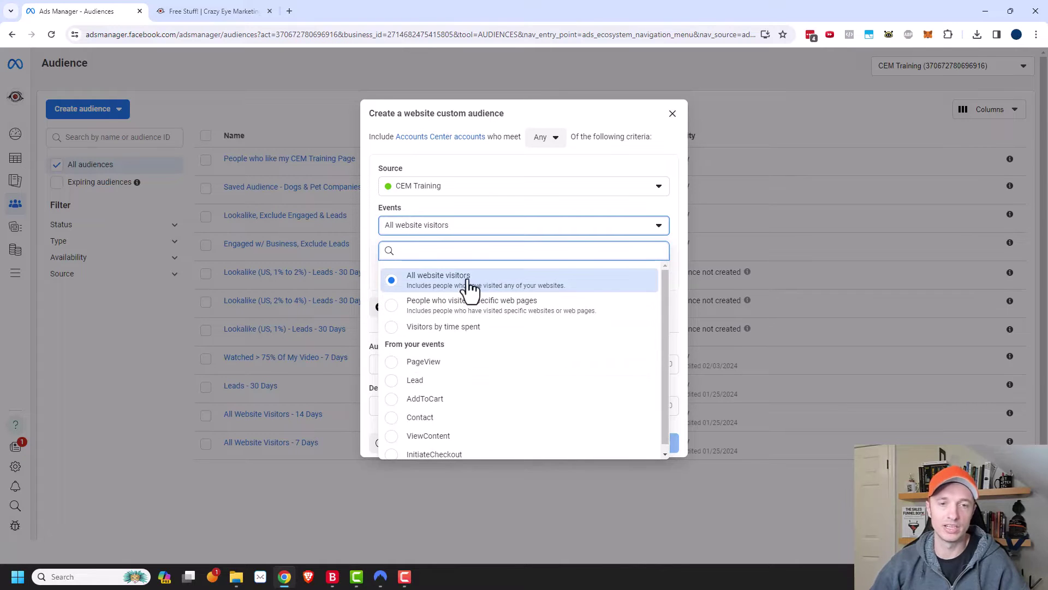
click(458, 280)
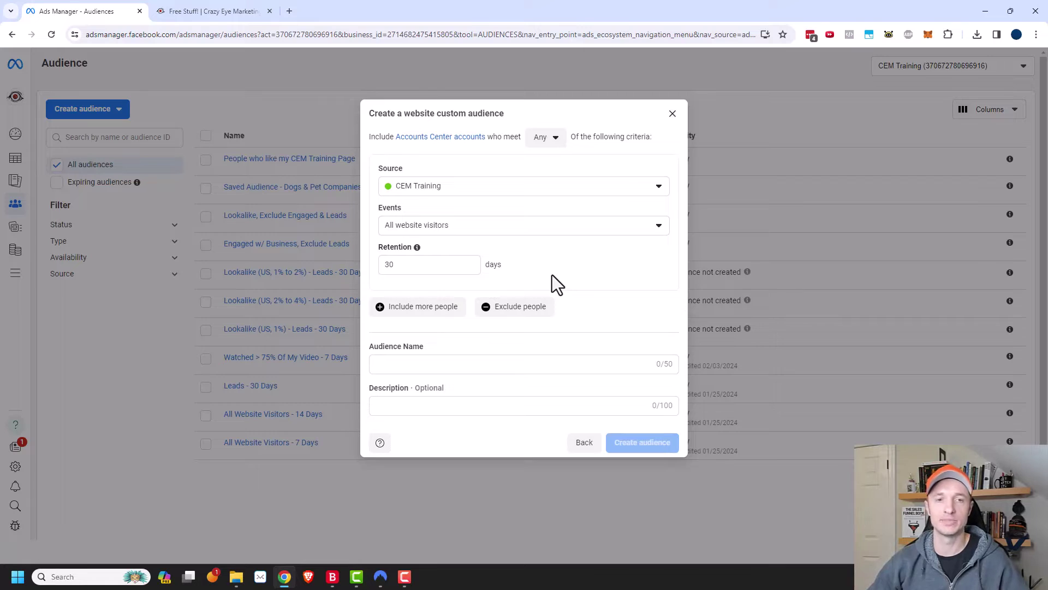
double_click(439, 263)
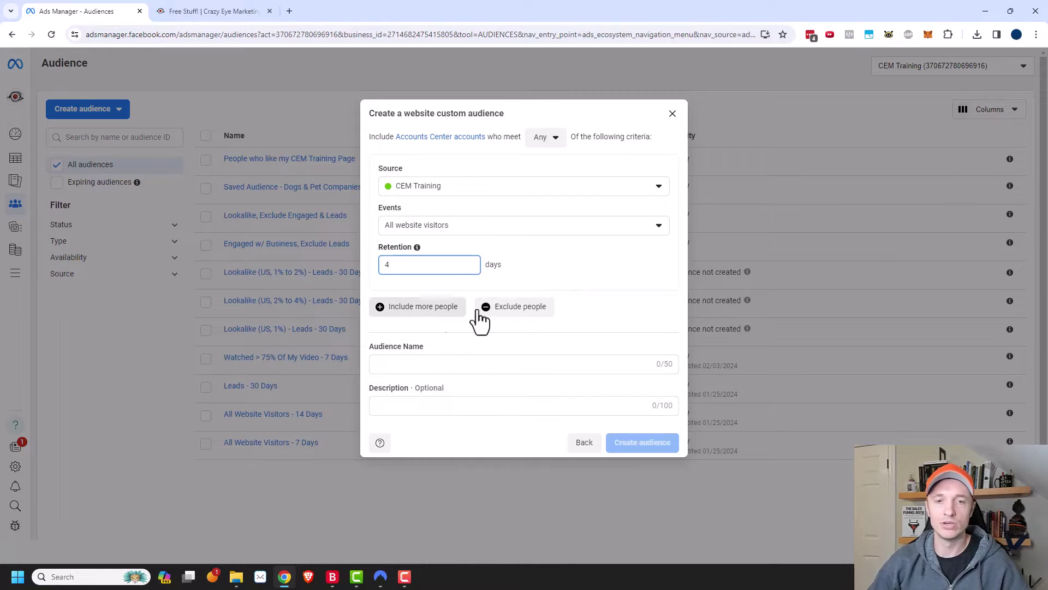
click(448, 367)
text(All Website Visitors - 4 Day)
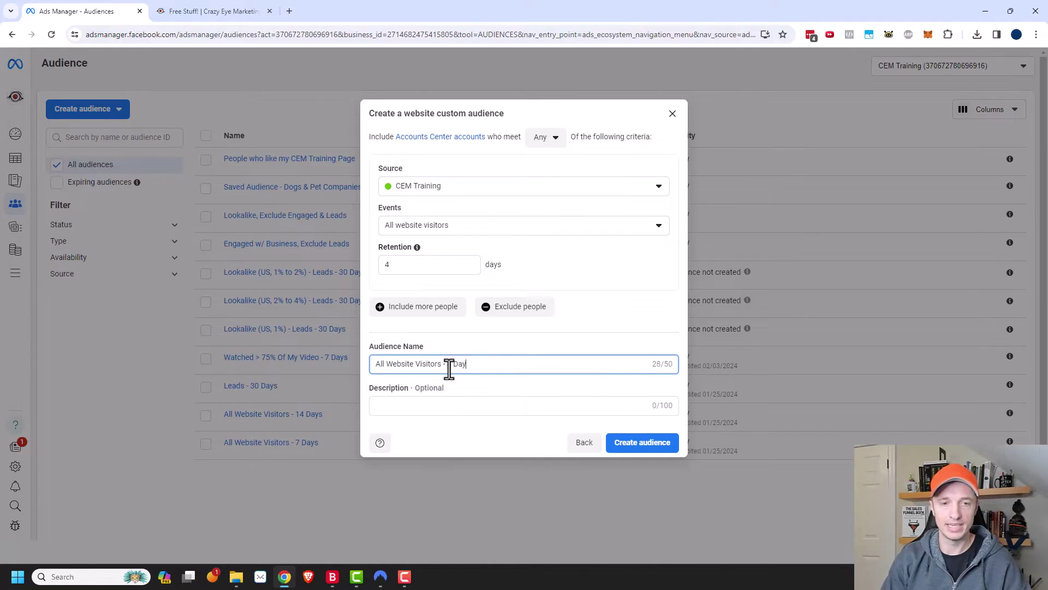
text(s)
click(642, 445)
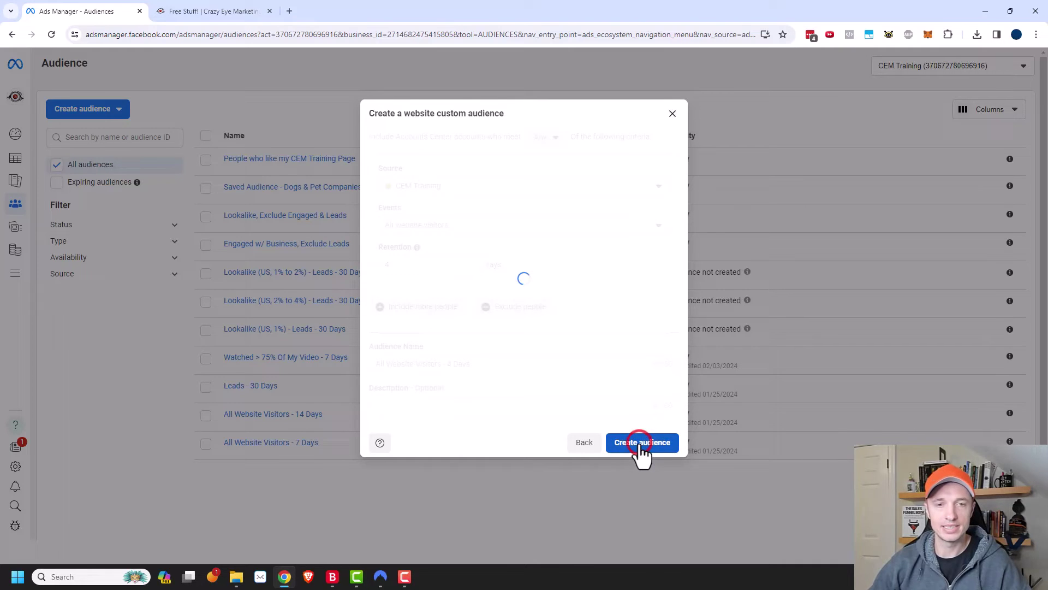
- Close the confirmation and start a new video custom audience
click(661, 445)
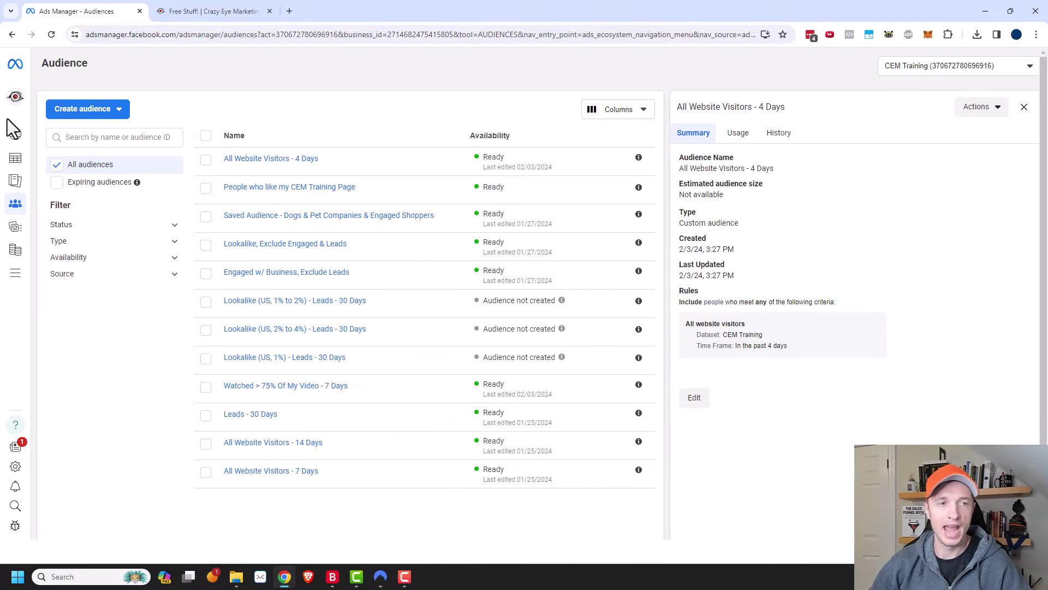
click(103, 108)
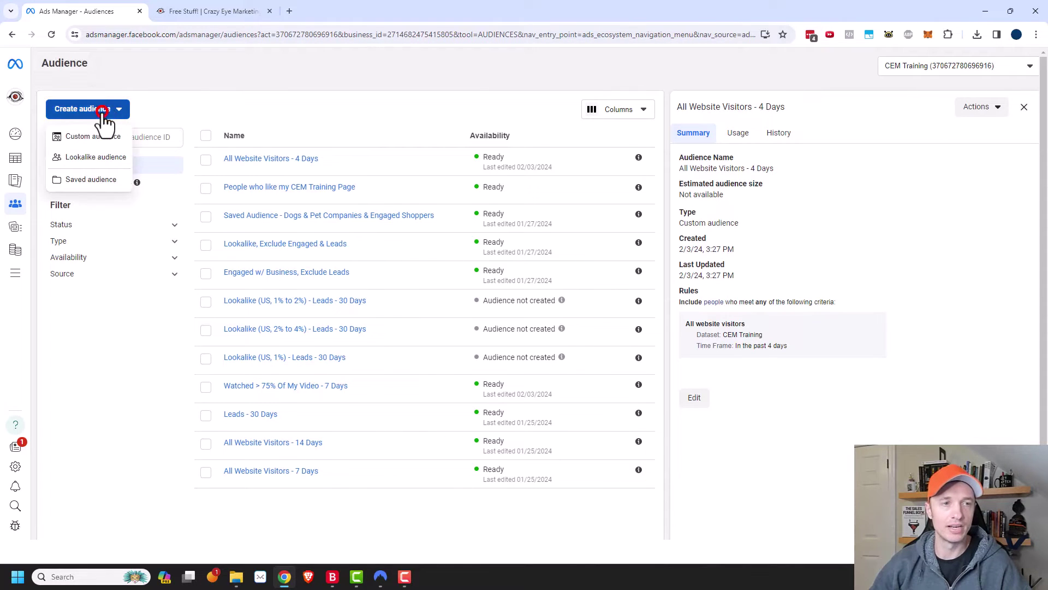
click(92, 140)
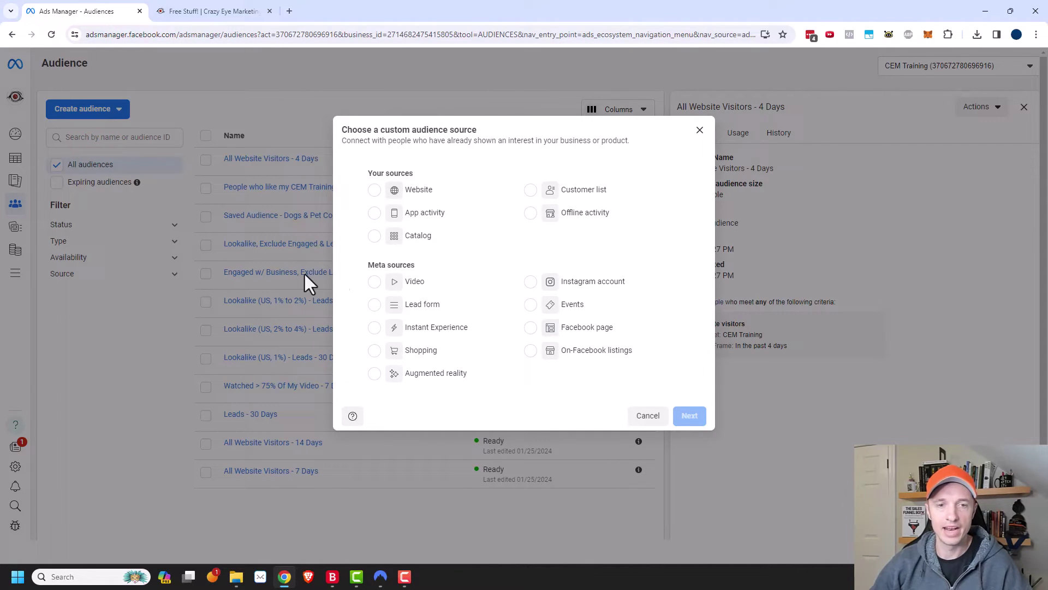
click(375, 281)
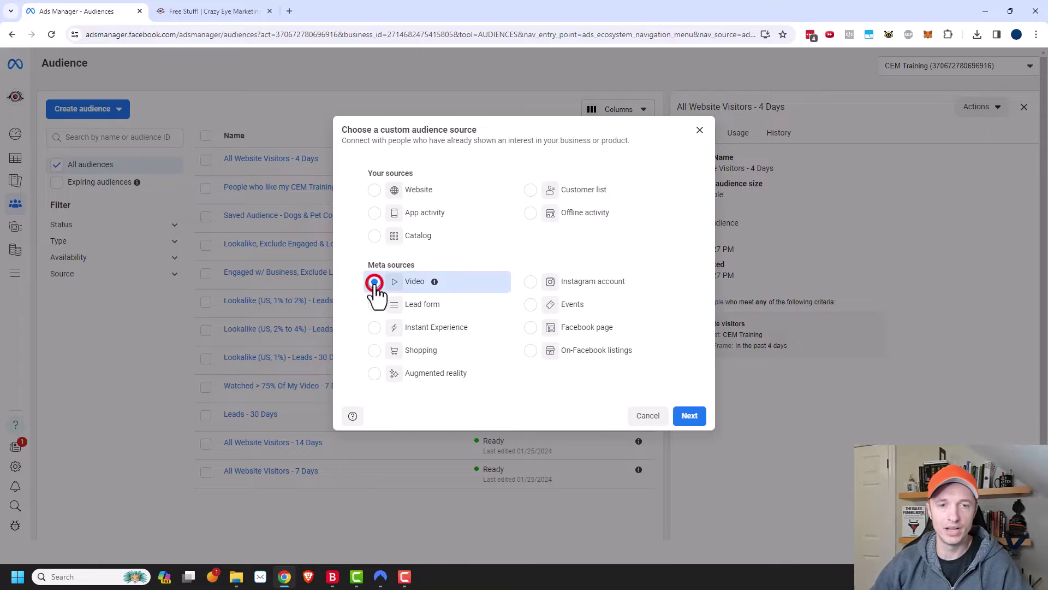
click(690, 418)
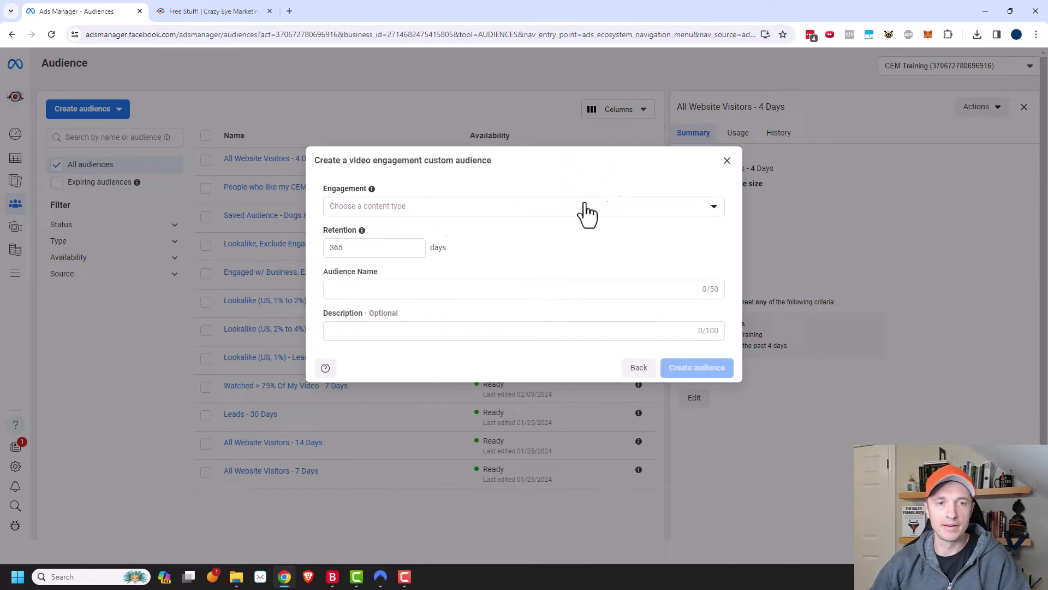
- Target people who reached ThruPlay on Untitled Video
click(412, 211)
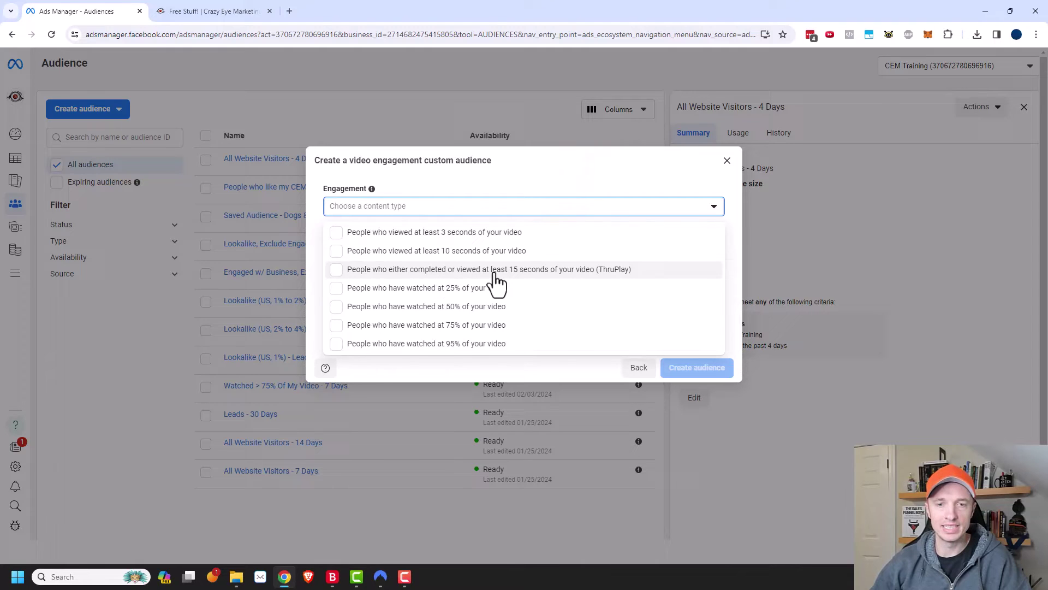
click(519, 273)
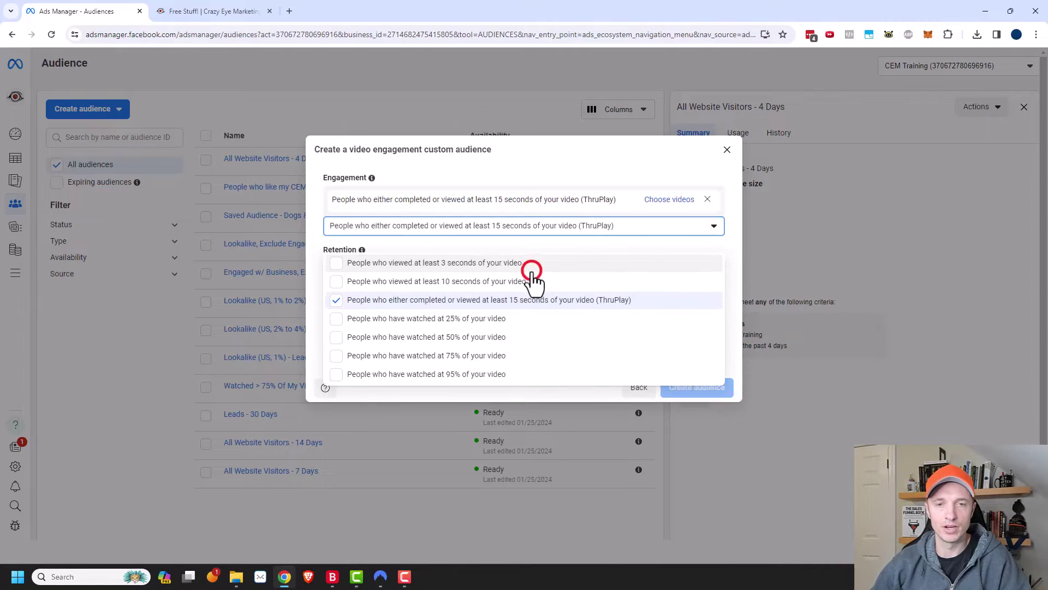
click(571, 199)
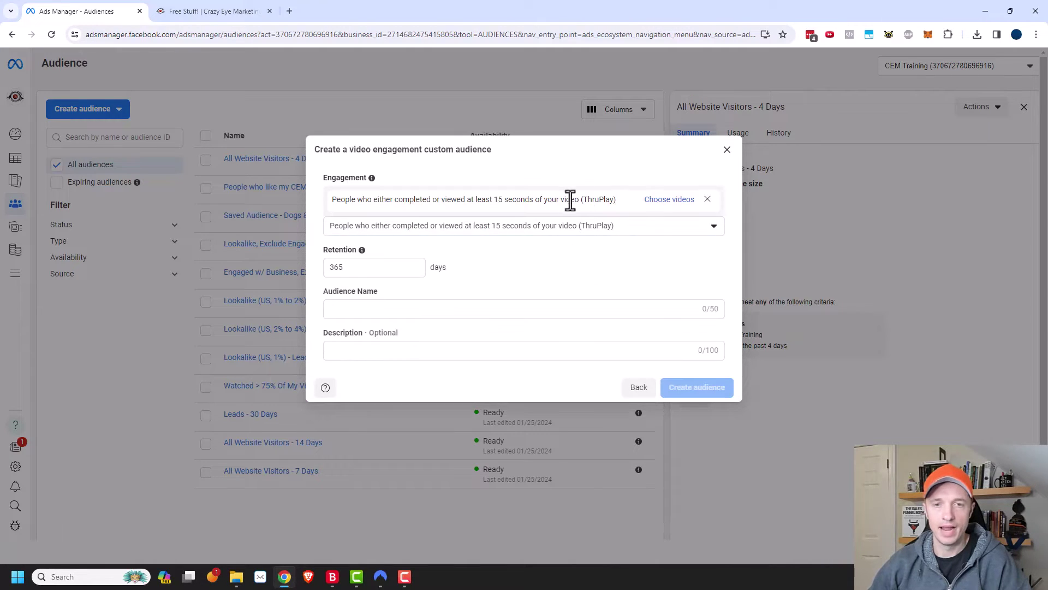
click(667, 200)
click(234, 236)
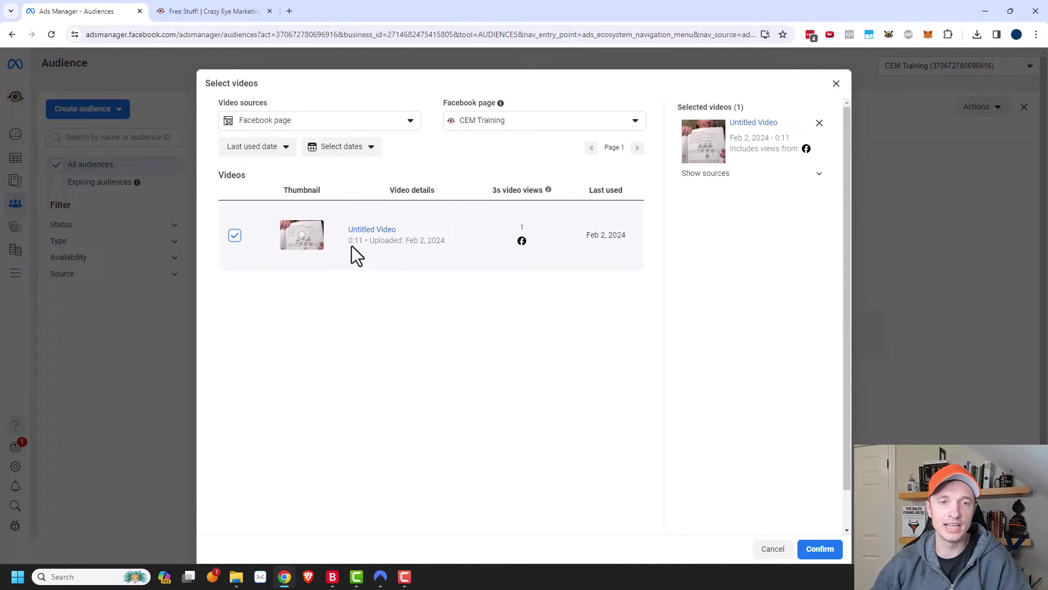
click(820, 549)
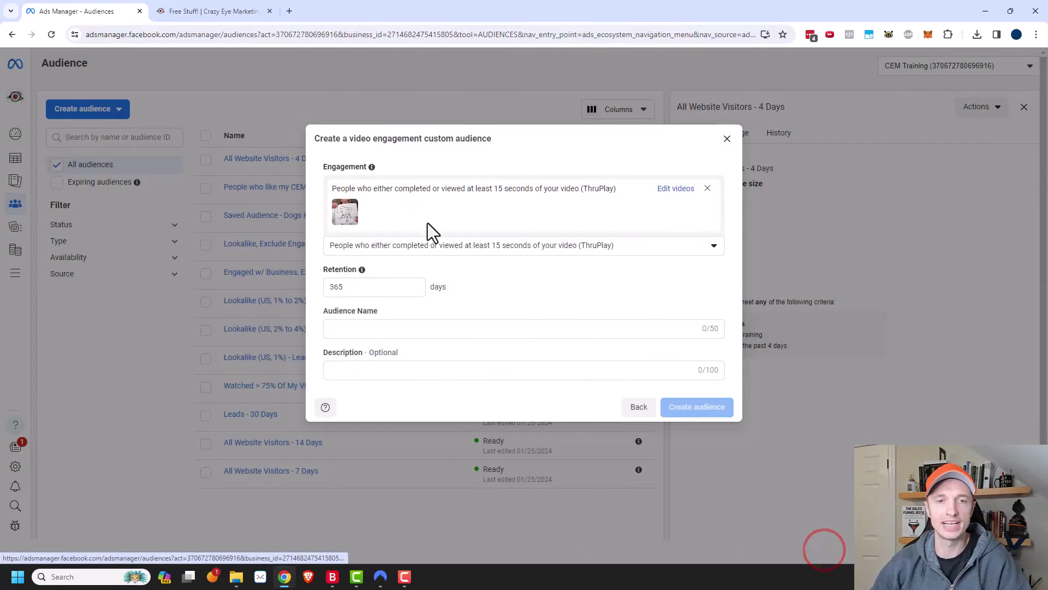
- Set retention to 4 days, name it 'Watched my Videos - 4 Days' and create it
double_click(367, 286)
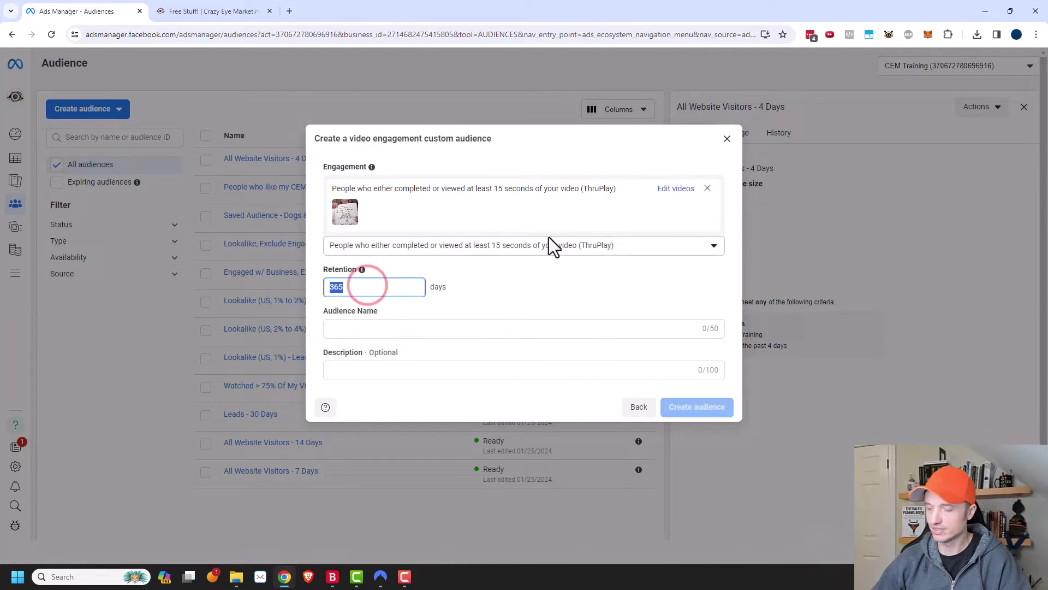
text(4)
click(487, 328)
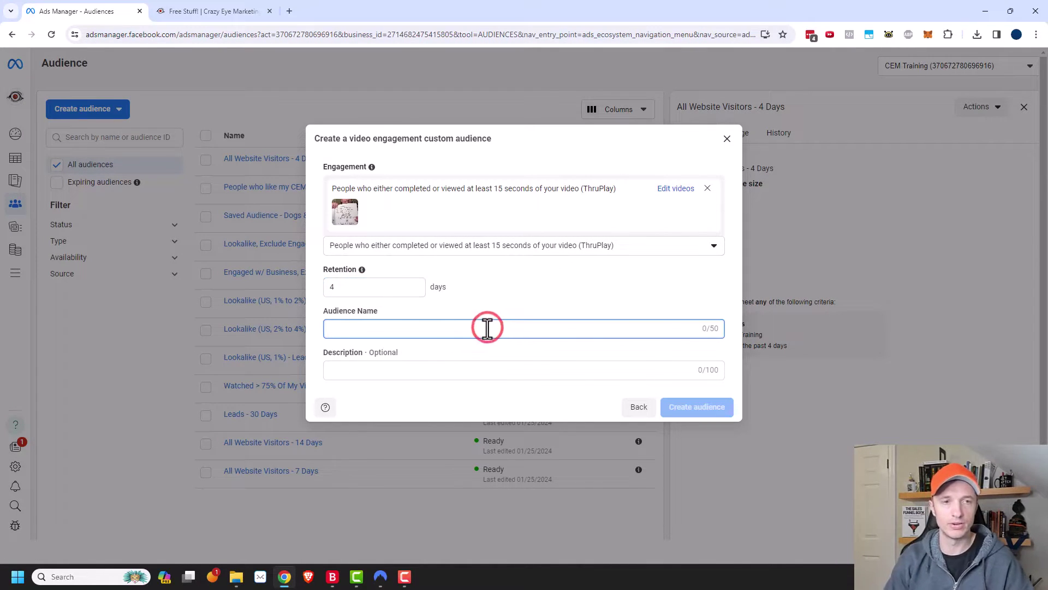
text(Watched my Vi)
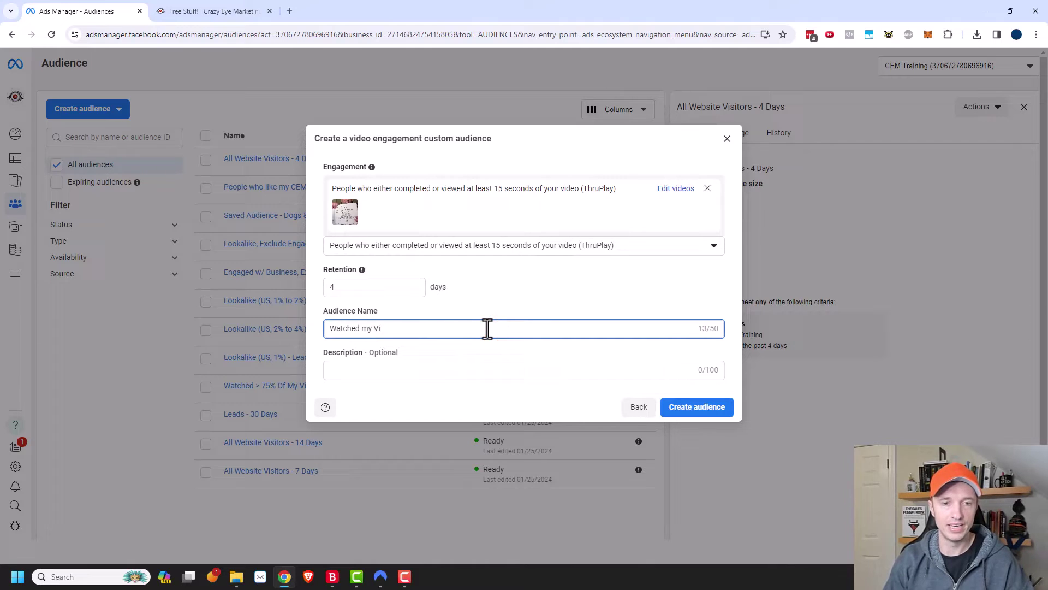
text(deos - 4 Days)
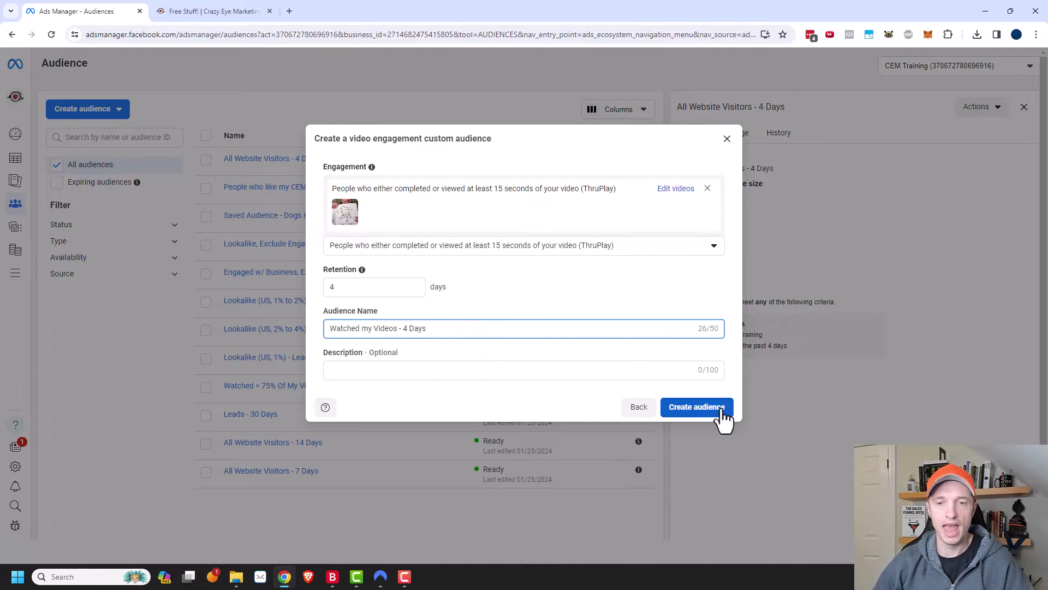
click(713, 412)
- Close the confirmation and start a new Facebook Page custom audience
click(660, 435)
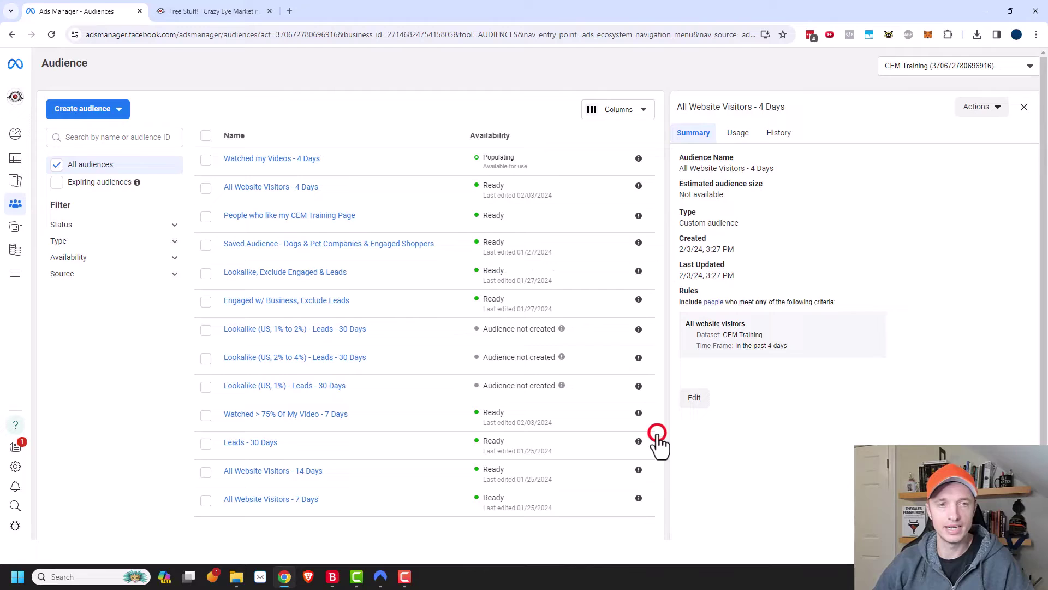
click(110, 108)
click(113, 137)
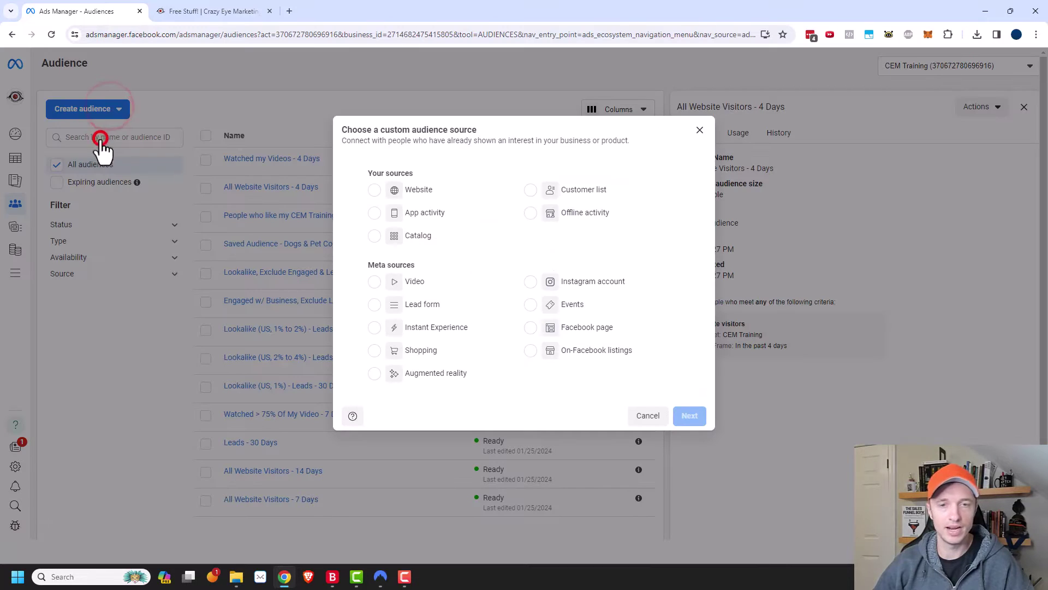
click(533, 329)
click(691, 415)
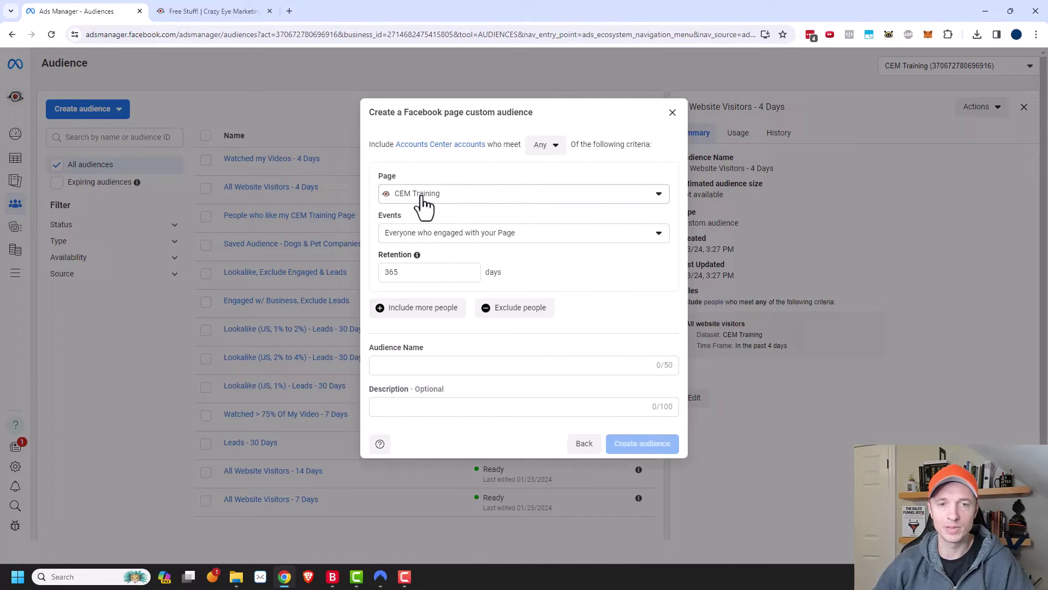
- Keep everyone who engaged with the Page, set 4-day retention, name it 'Engaged with FB Page - 4 Days' and create it
click(461, 235)
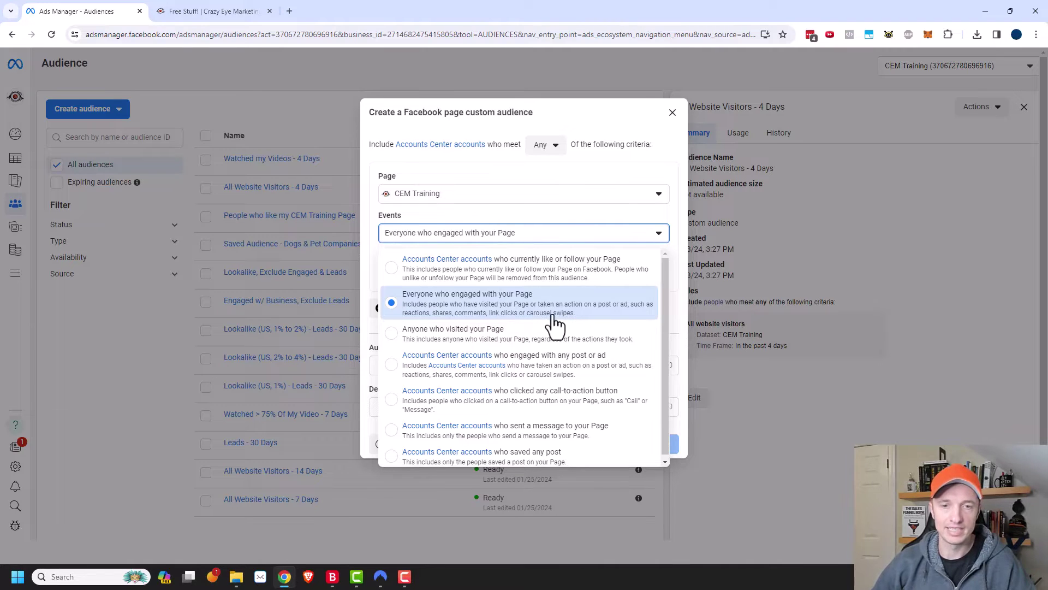
click(533, 322)
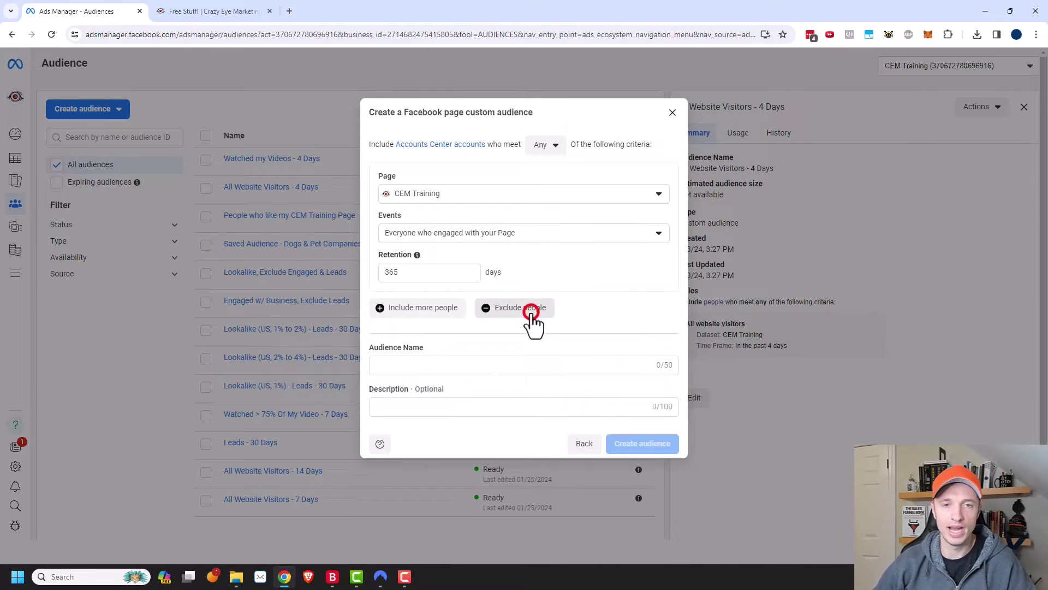
drag(424, 269, 368, 276)
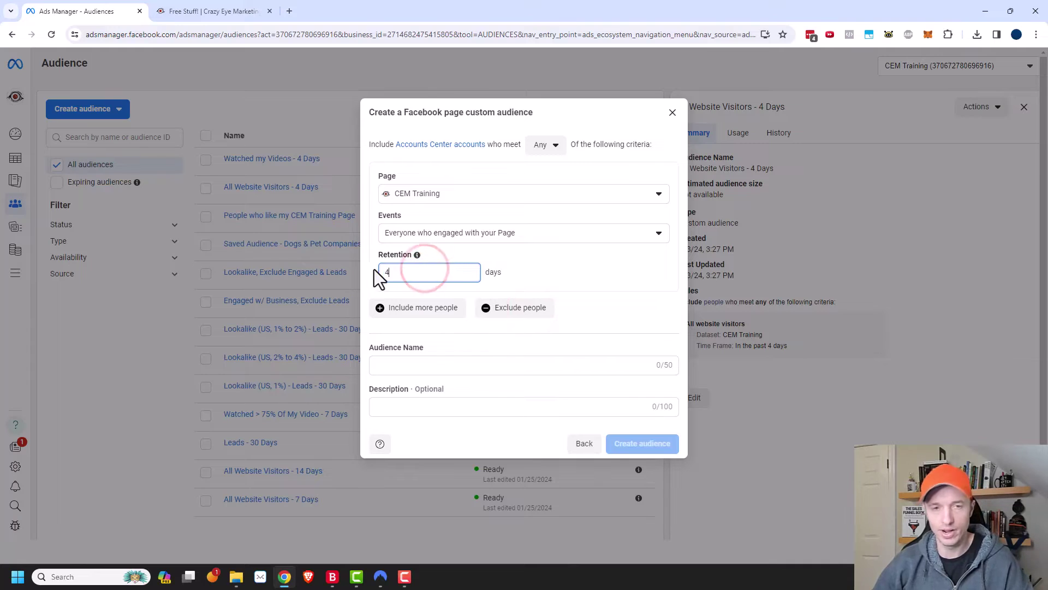
text(4)
click(558, 272)
click(450, 364)
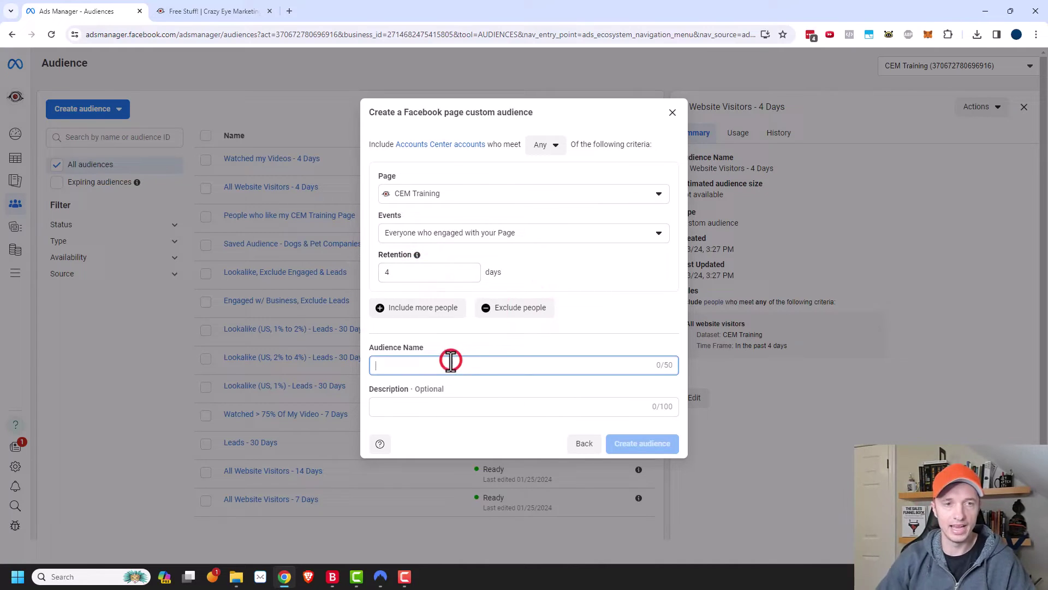
text(Engaged with FB Page - 4 Days)
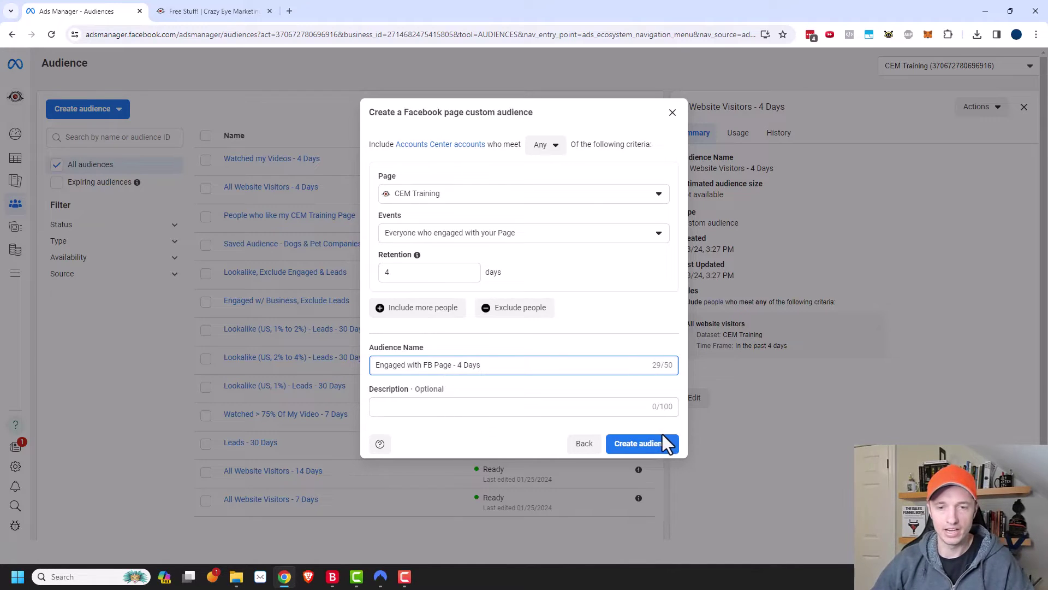
click(663, 443)
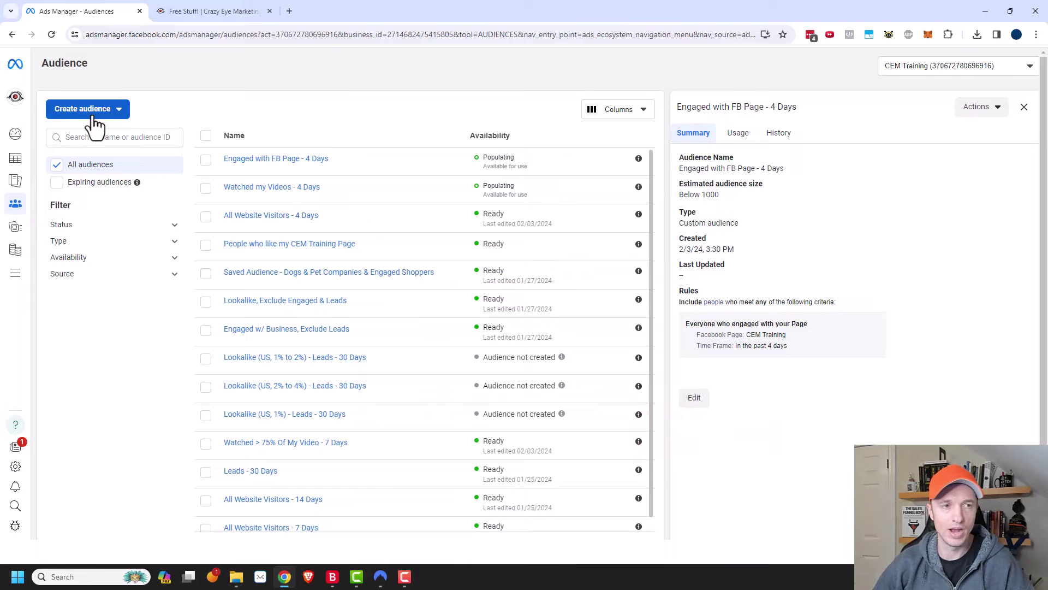
- Start a new Instagram account custom audience
click(93, 112)
click(103, 136)
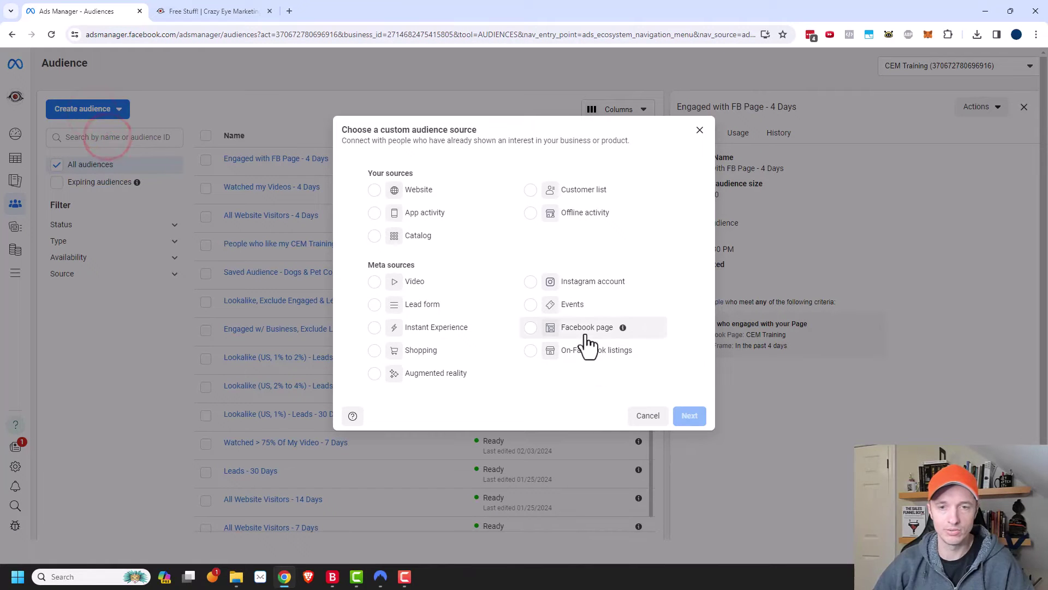
click(572, 283)
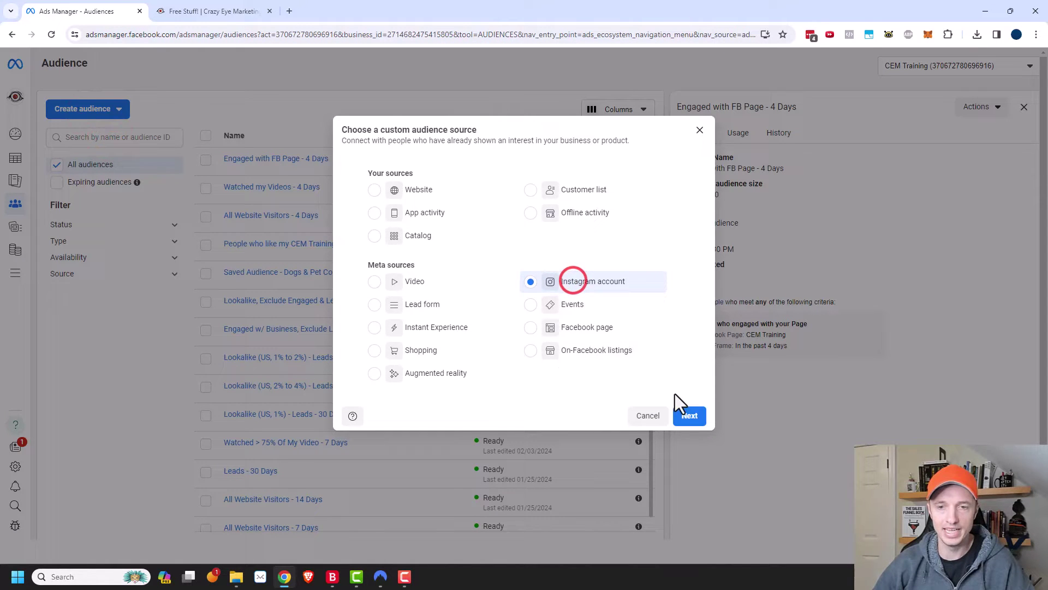
click(697, 416)
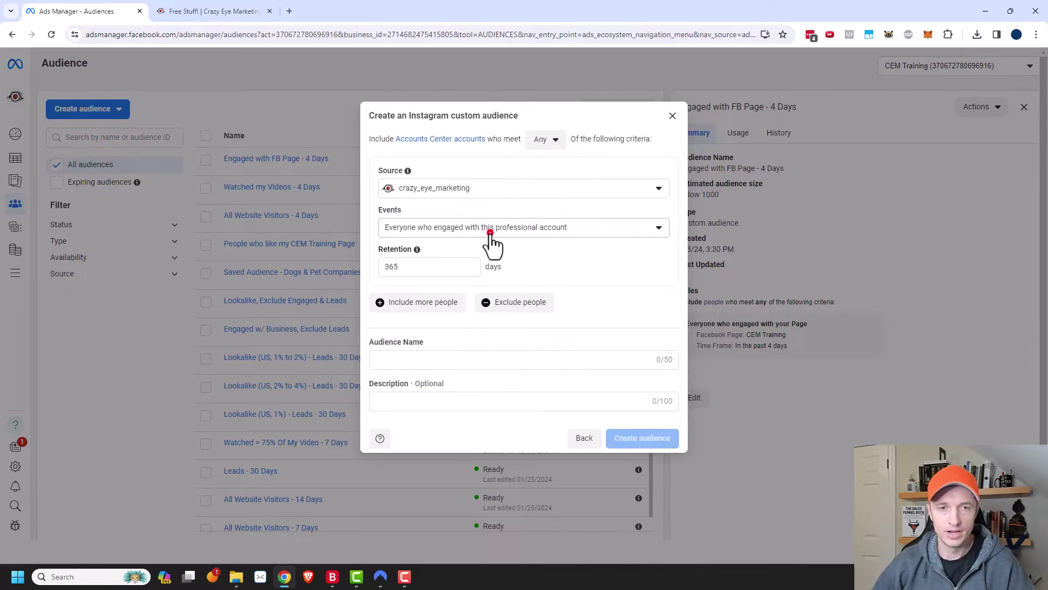
- Keep everyone who engaged with the account and set retention to 4 days
click(490, 229)
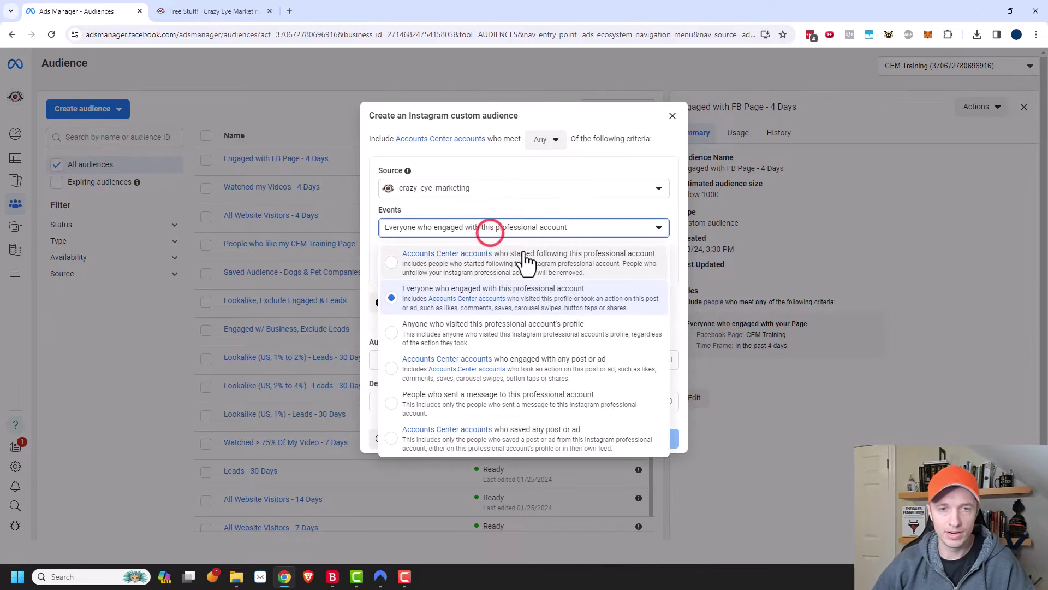
click(590, 305)
click(415, 264)
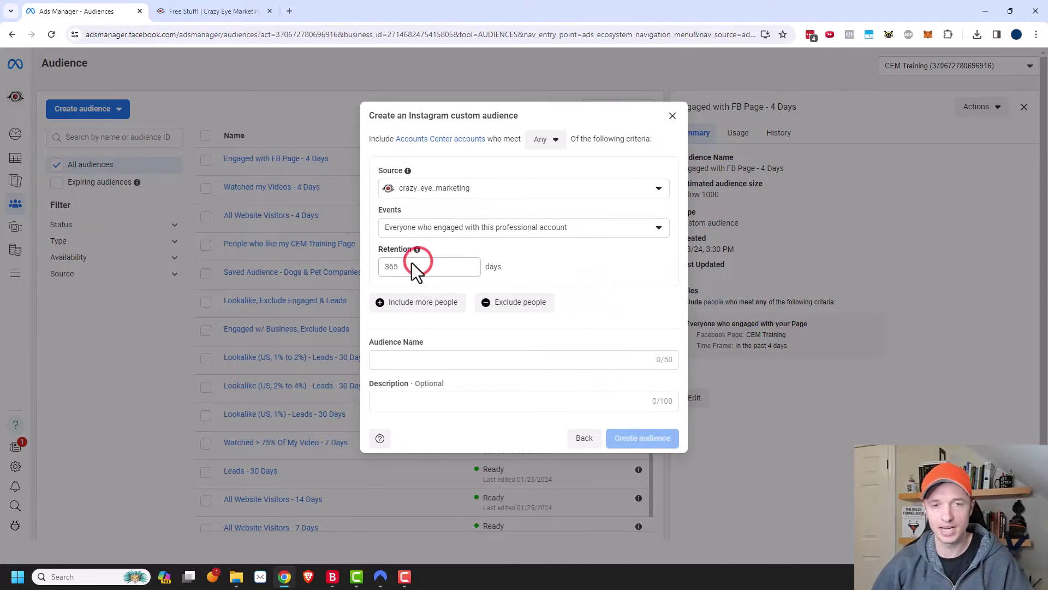
drag(411, 263, 352, 268)
text(4)
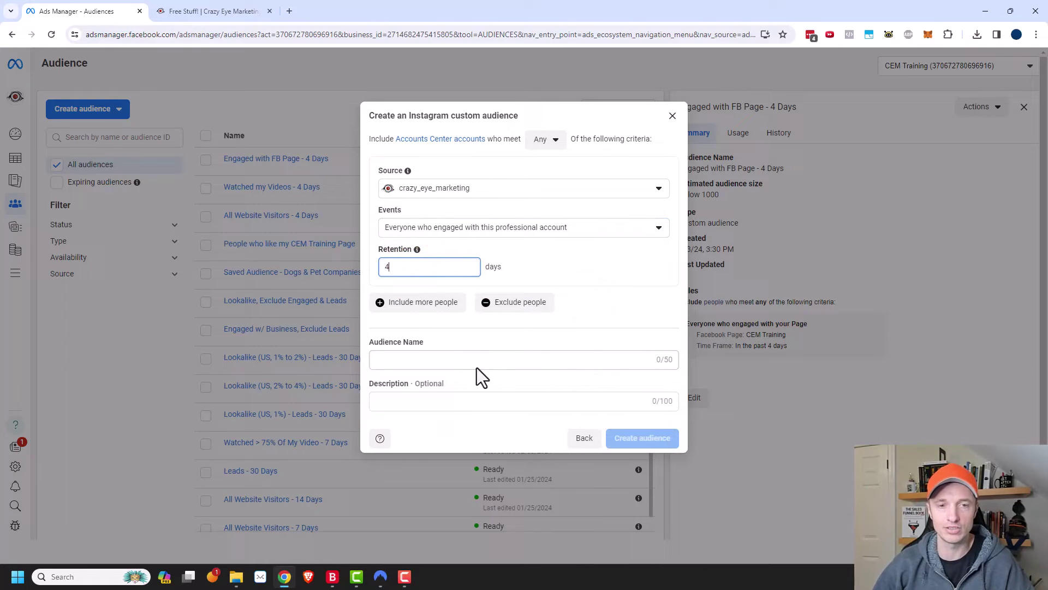
- Name it 'Engaged with IG Account - 4 Days', create it and dismiss the confirmation
click(496, 360)
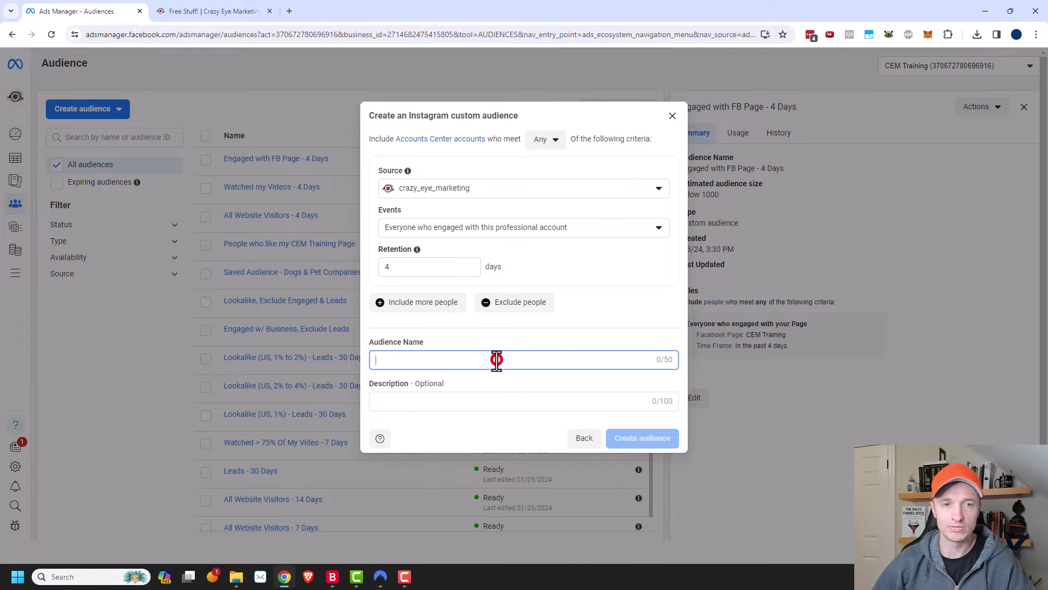
text(Enaged with IG Account - 4 D)
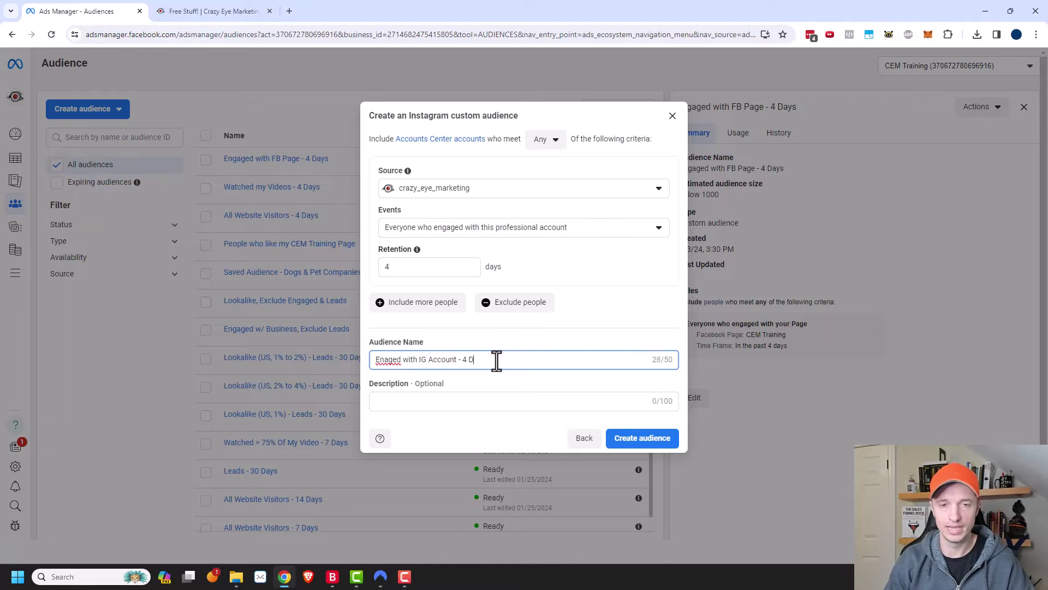
text(ays)
click(643, 437)
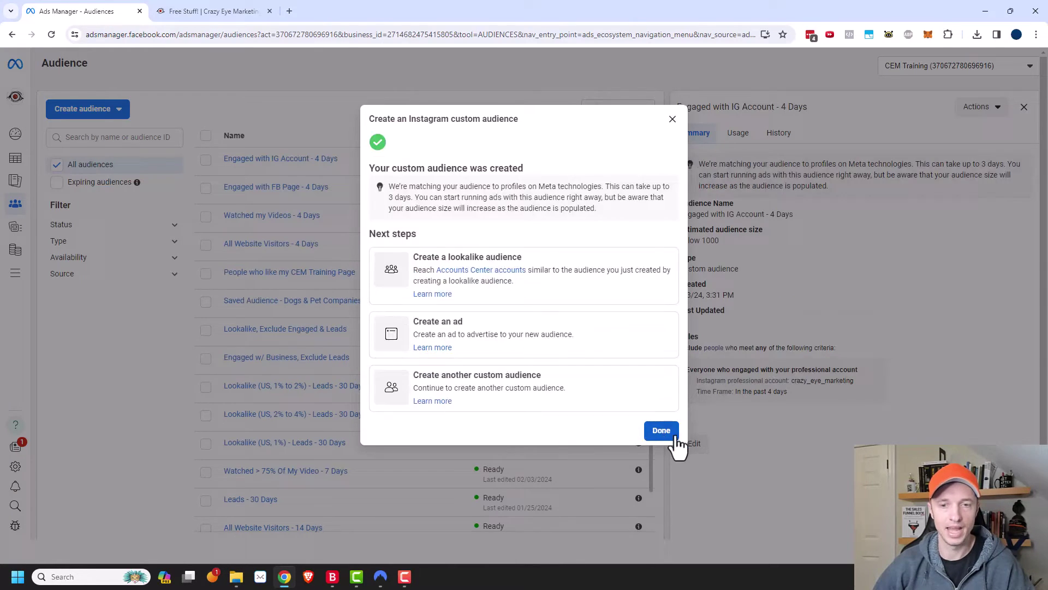
click(661, 432)
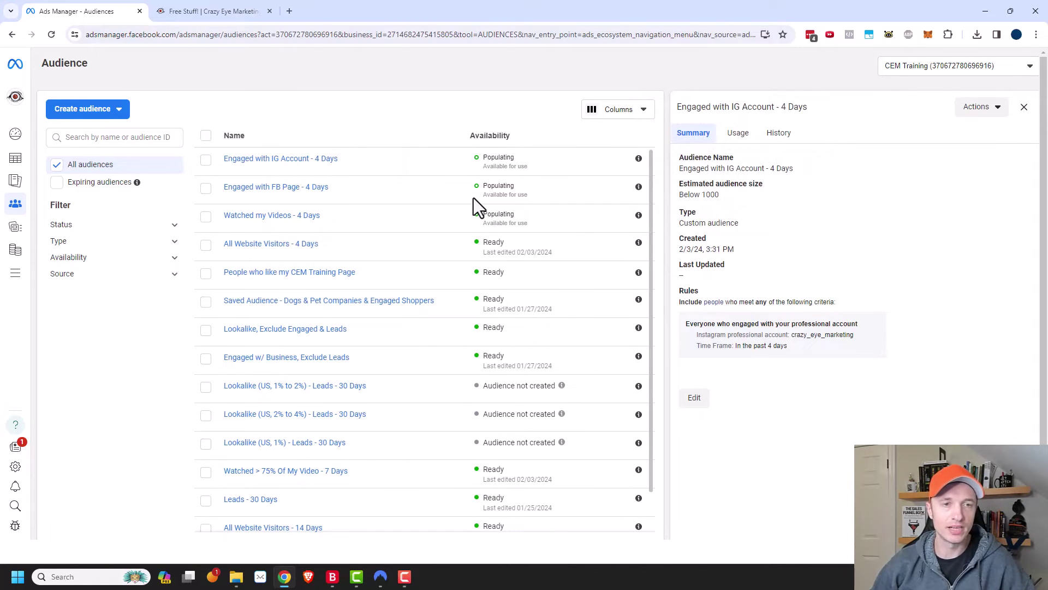
mouse_move(306, 190)
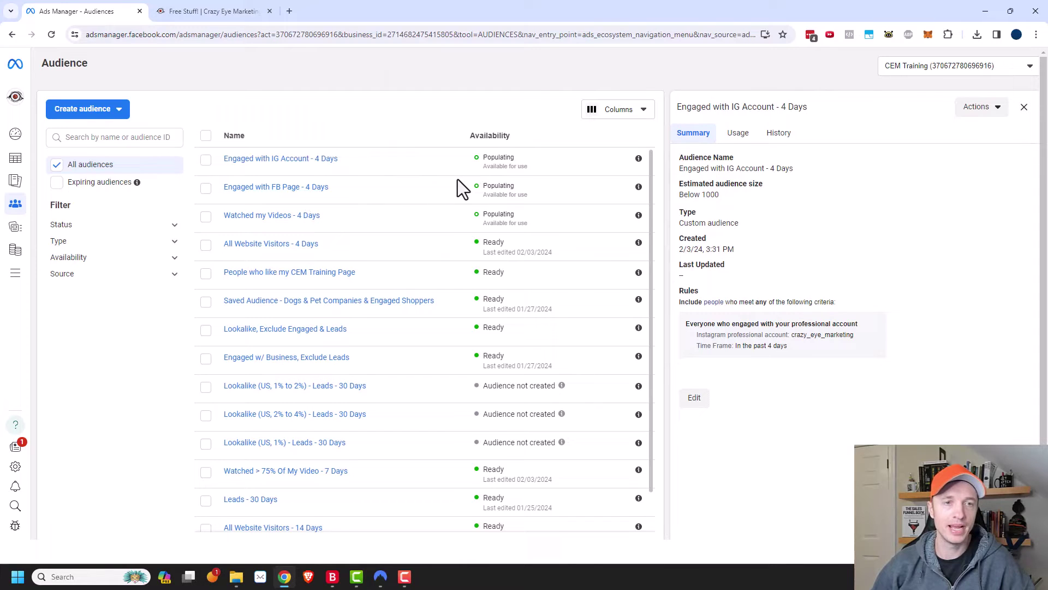
mouse_move(327, 174)
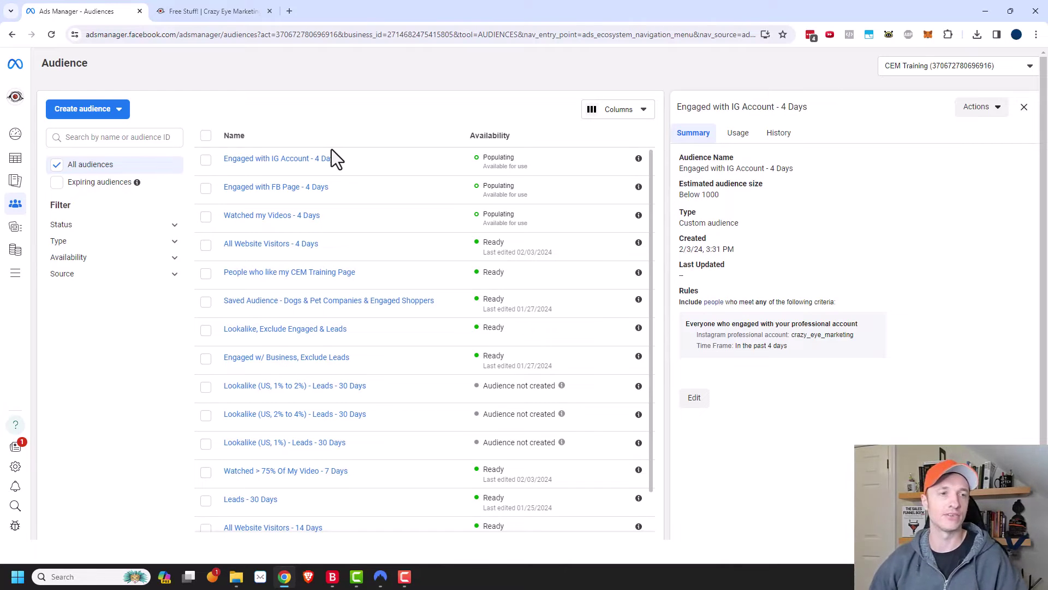
- From Campaigns, create a manual Leads campaign draft
mouse_move(15, 169)
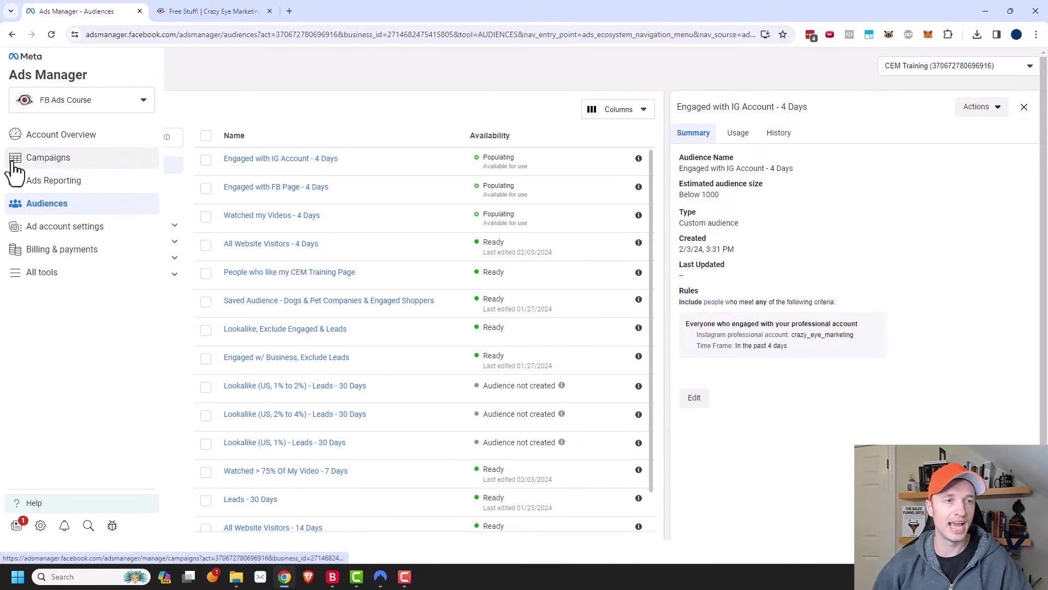
click(55, 164)
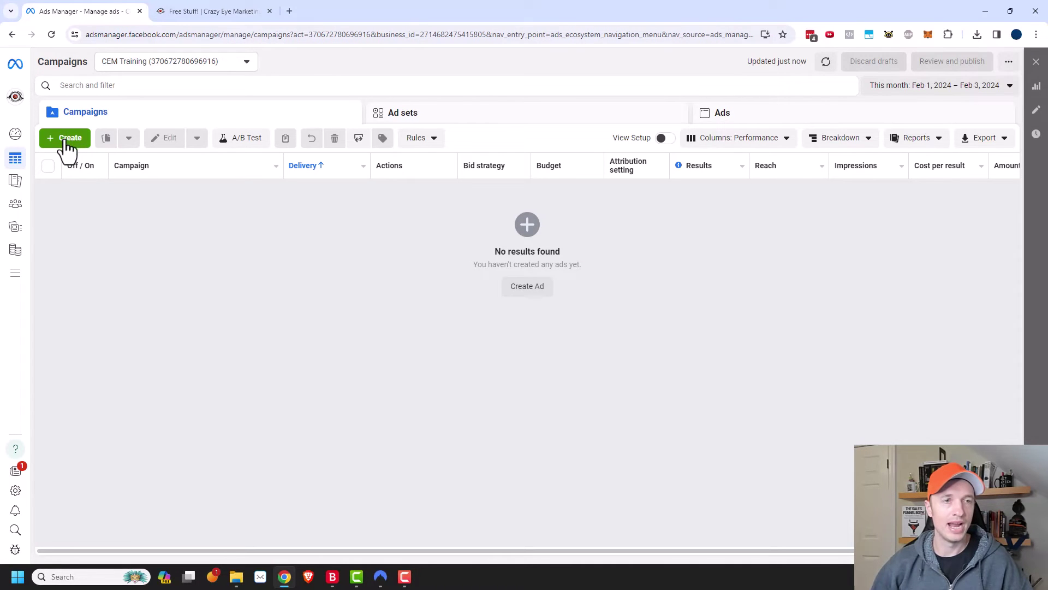
click(66, 137)
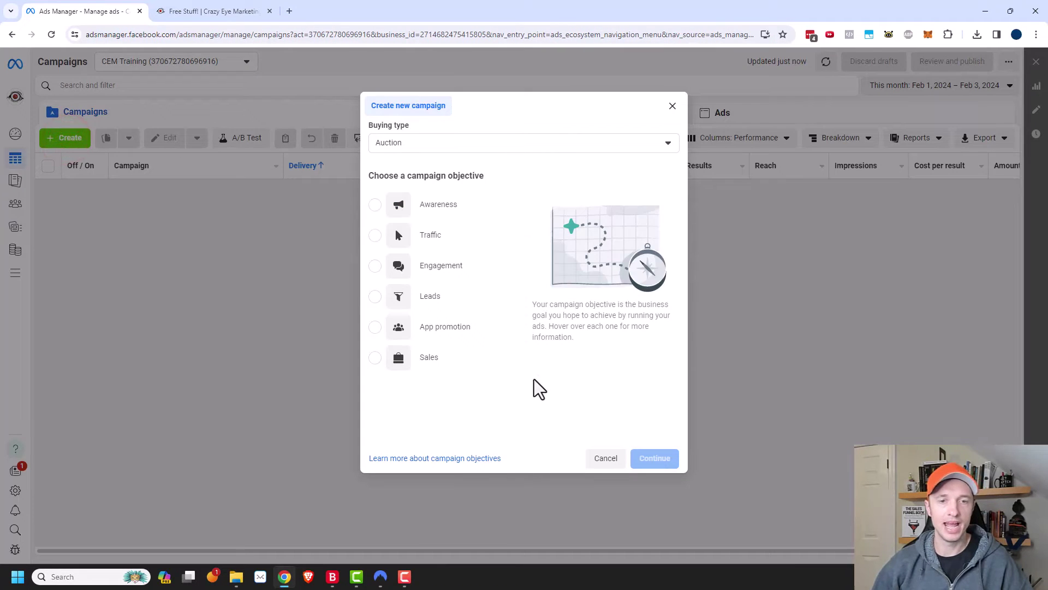
click(377, 299)
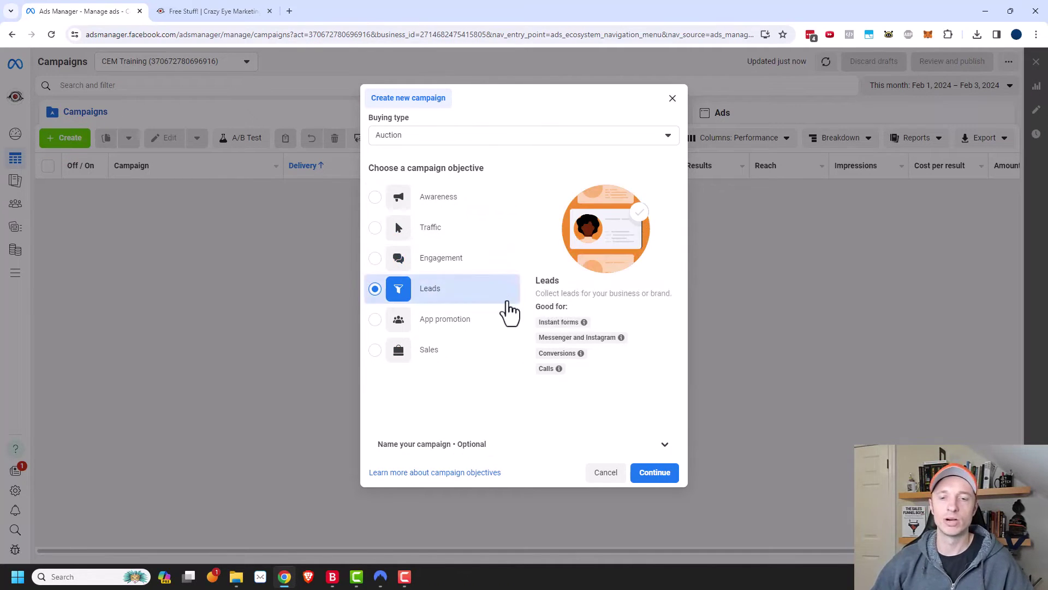
click(655, 473)
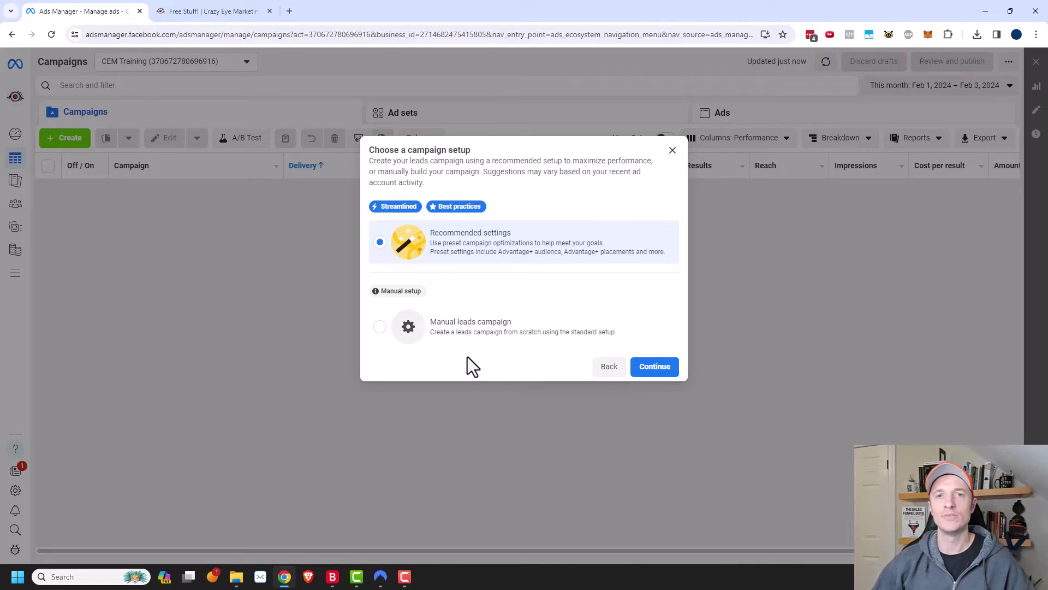
click(444, 330)
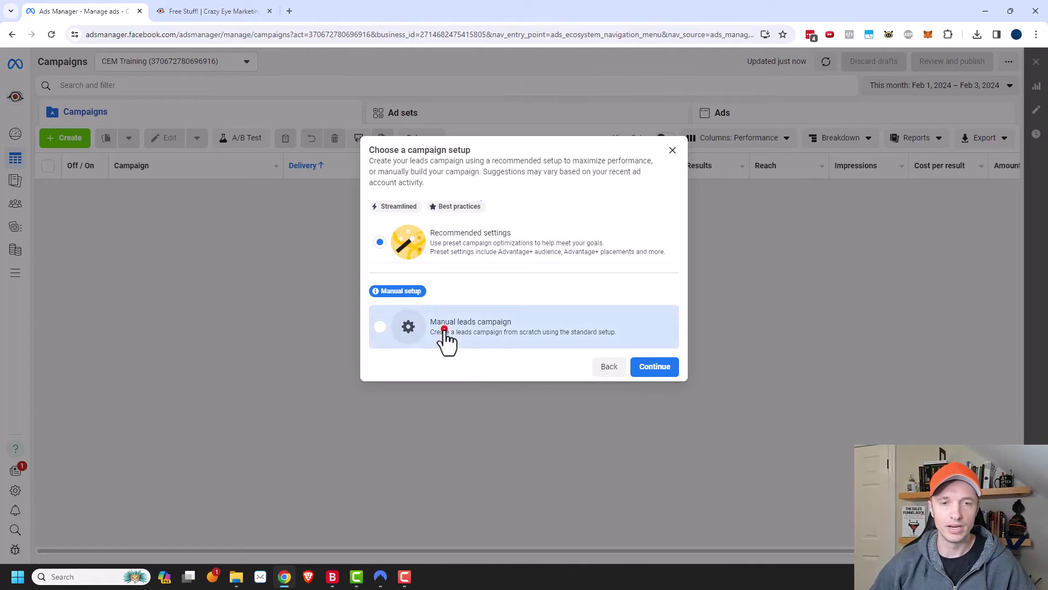
click(658, 368)
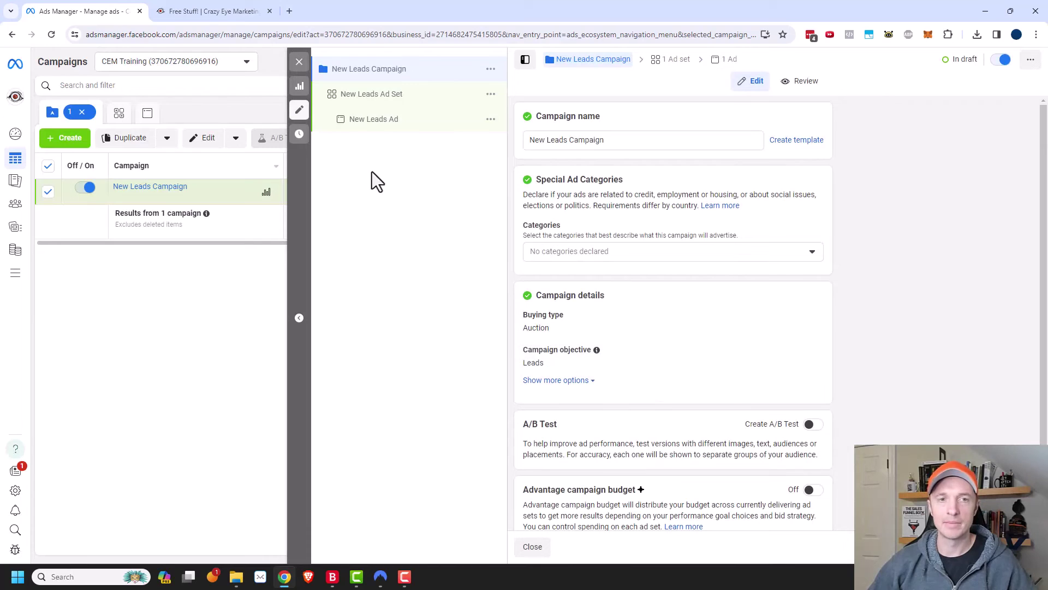
- In New Leads Ad Set, replace Advantage+ audience with the original audience options
click(379, 95)
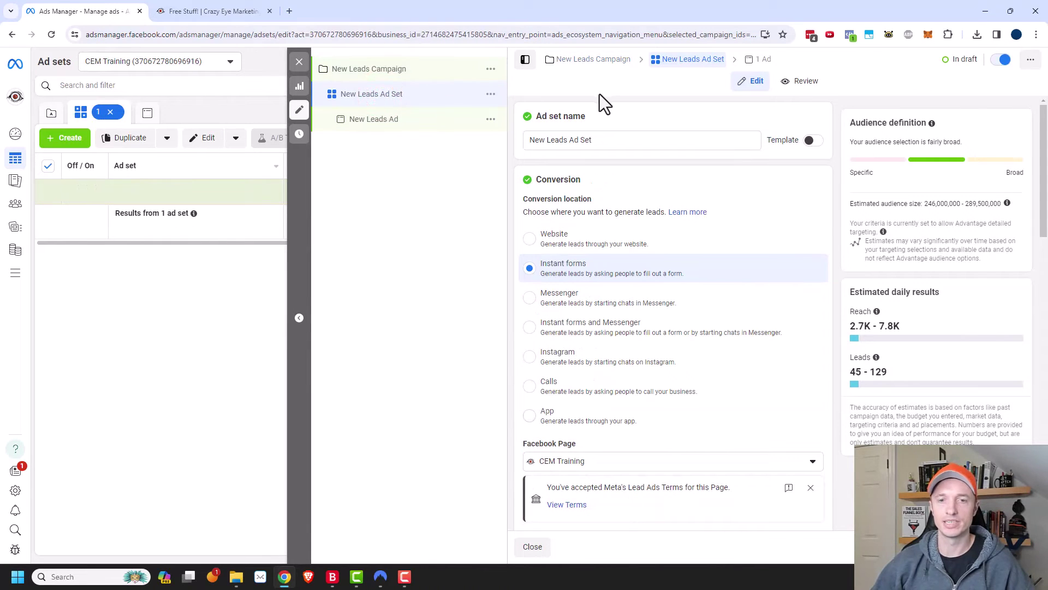
scroll(683, 213, down, 5)
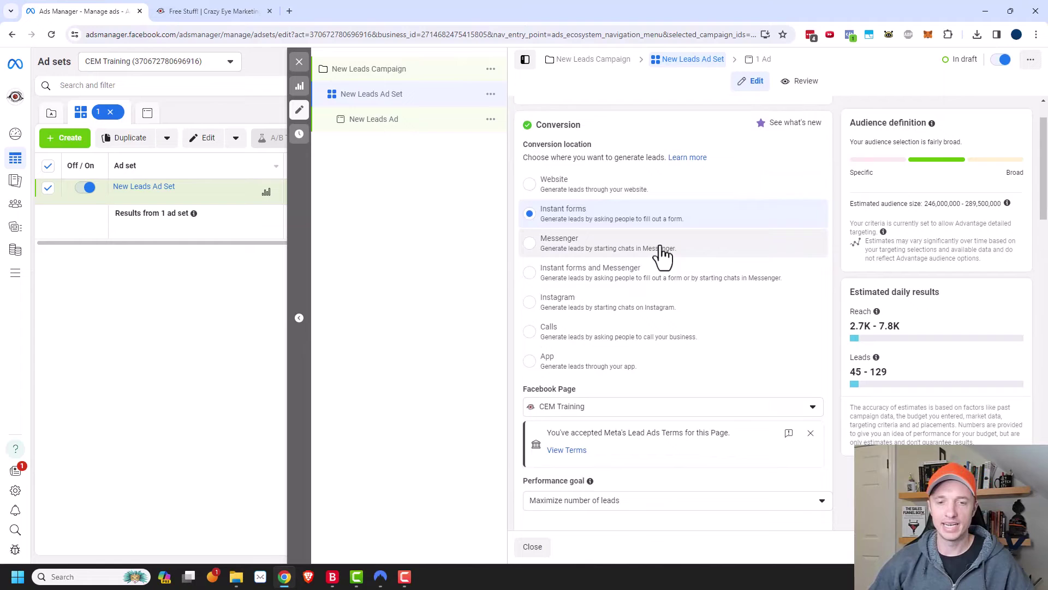
scroll(677, 222, down, 6)
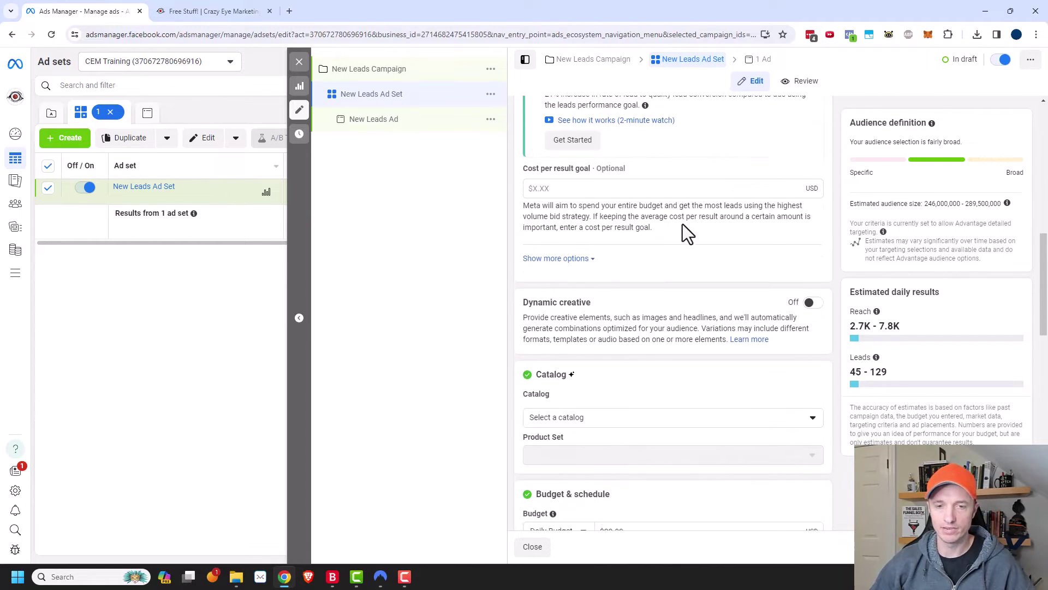
scroll(683, 224, down, 8)
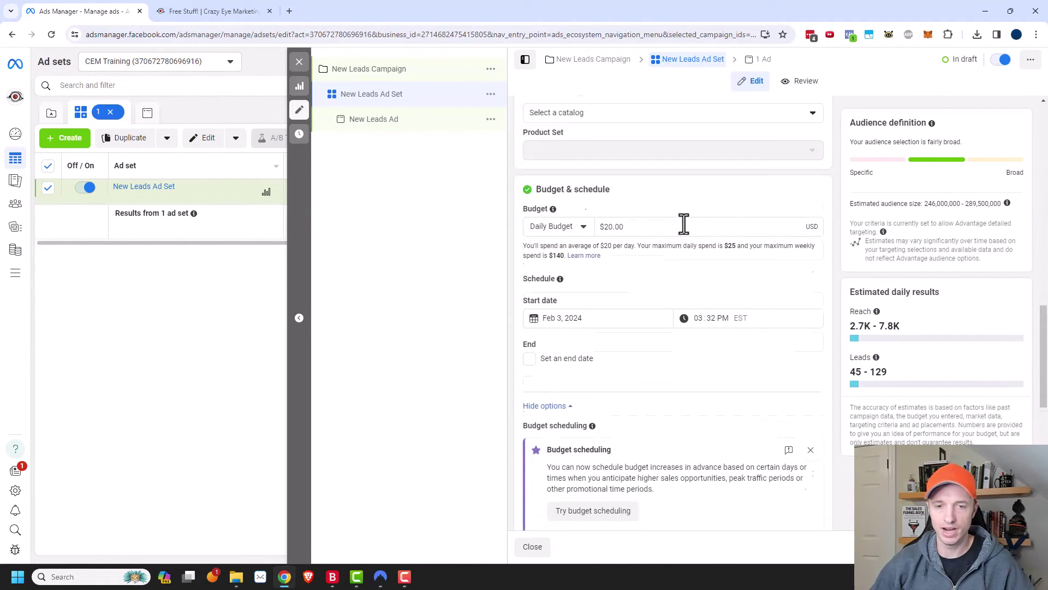
scroll(684, 238, down, 4)
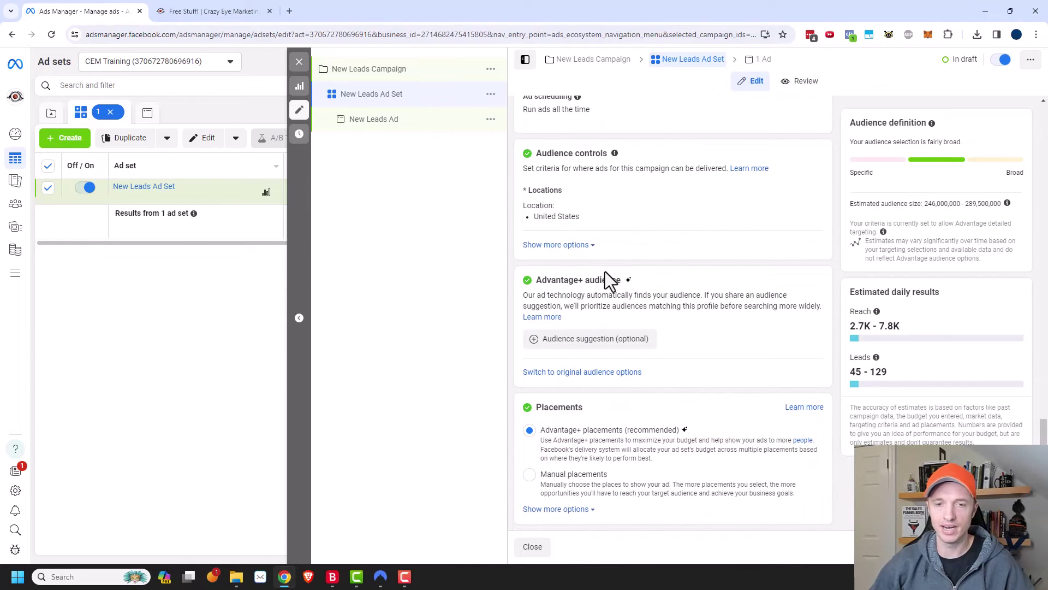
click(586, 372)
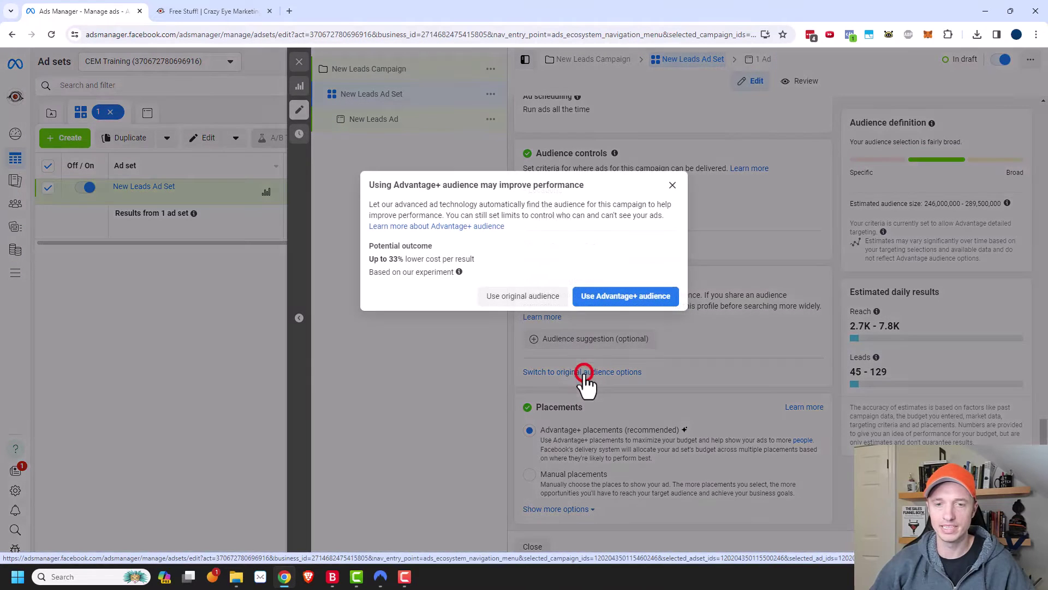
click(527, 303)
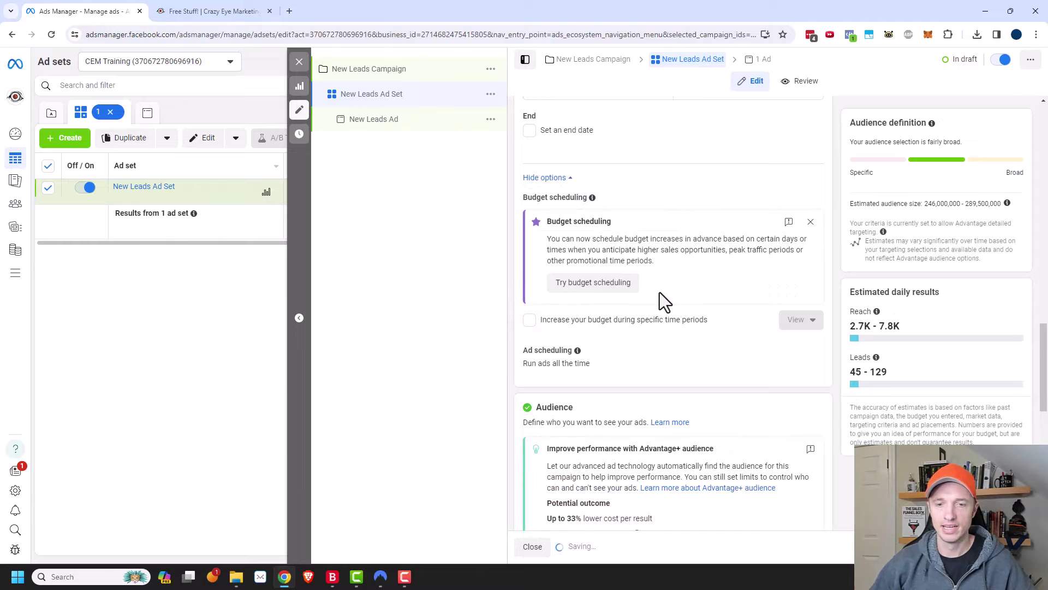
scroll(661, 289, down, 6)
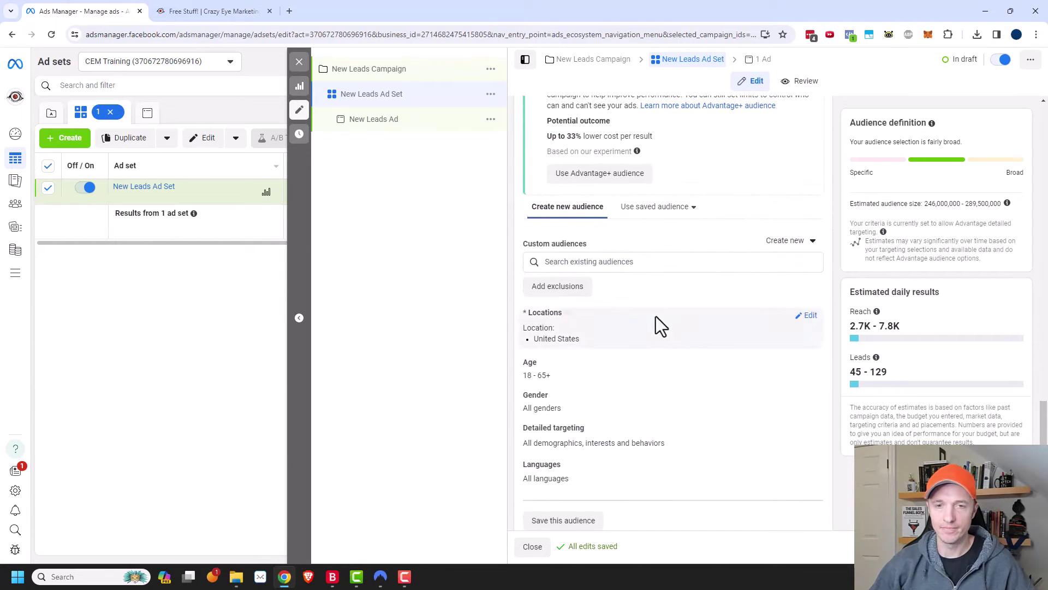
- Add the Engaged with IG Account, Engaged with FB Page, Watched my Videos and All Website Visitors 4-day audiences
click(593, 262)
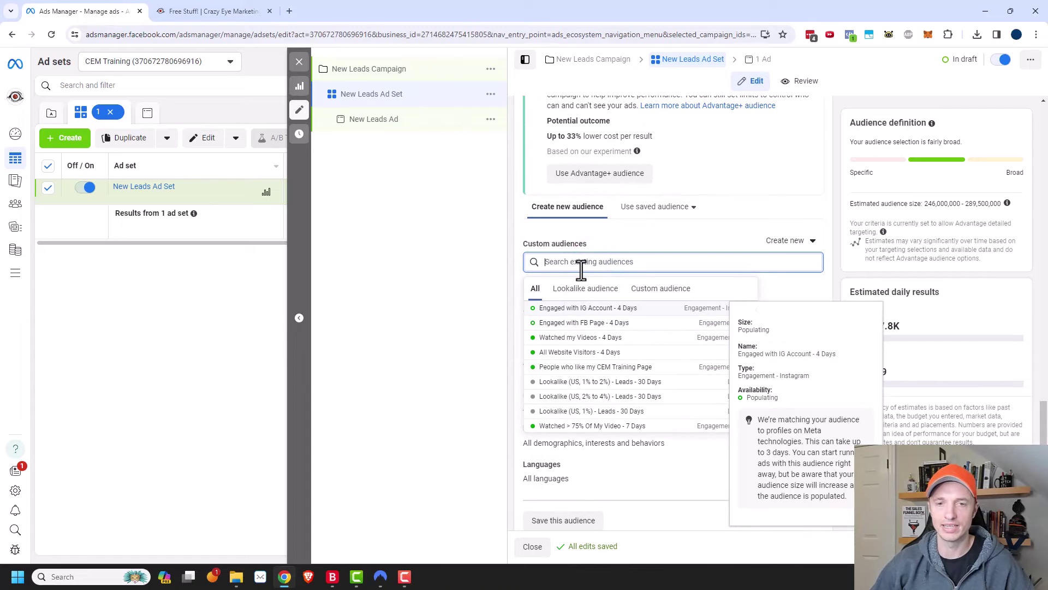
click(598, 308)
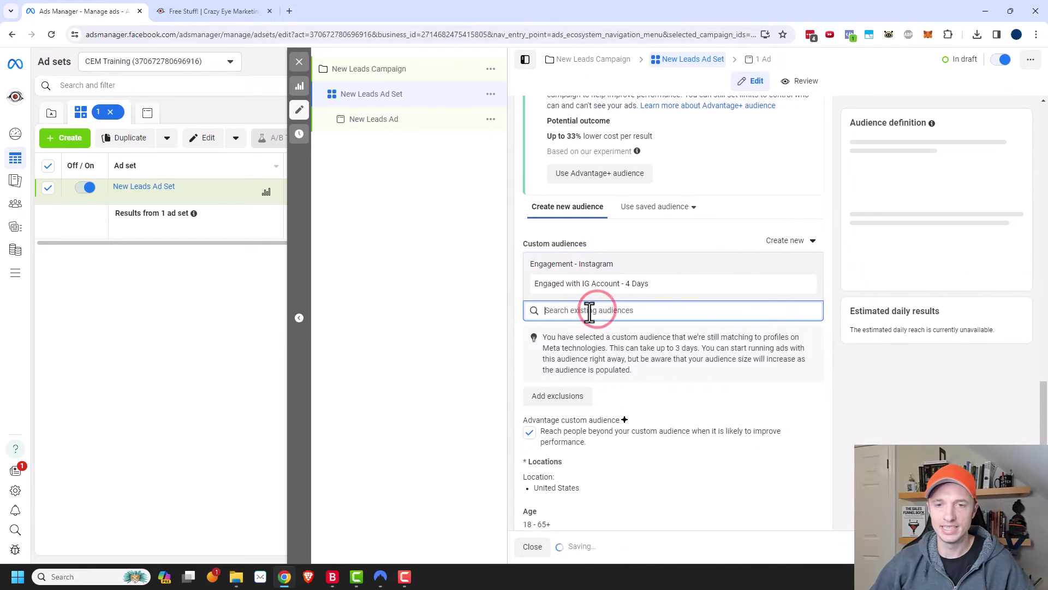
click(603, 356)
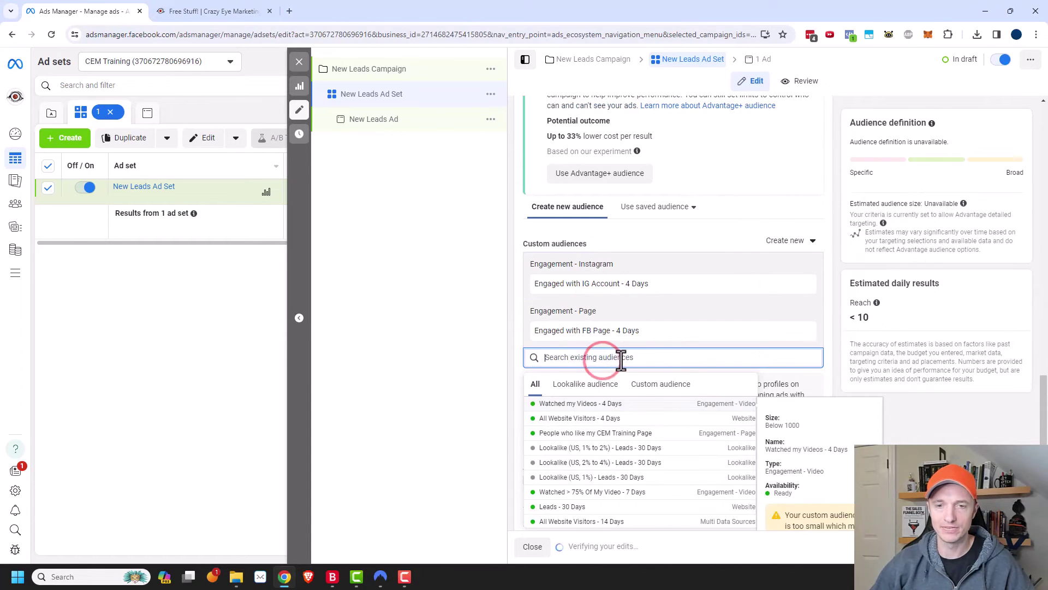
click(611, 405)
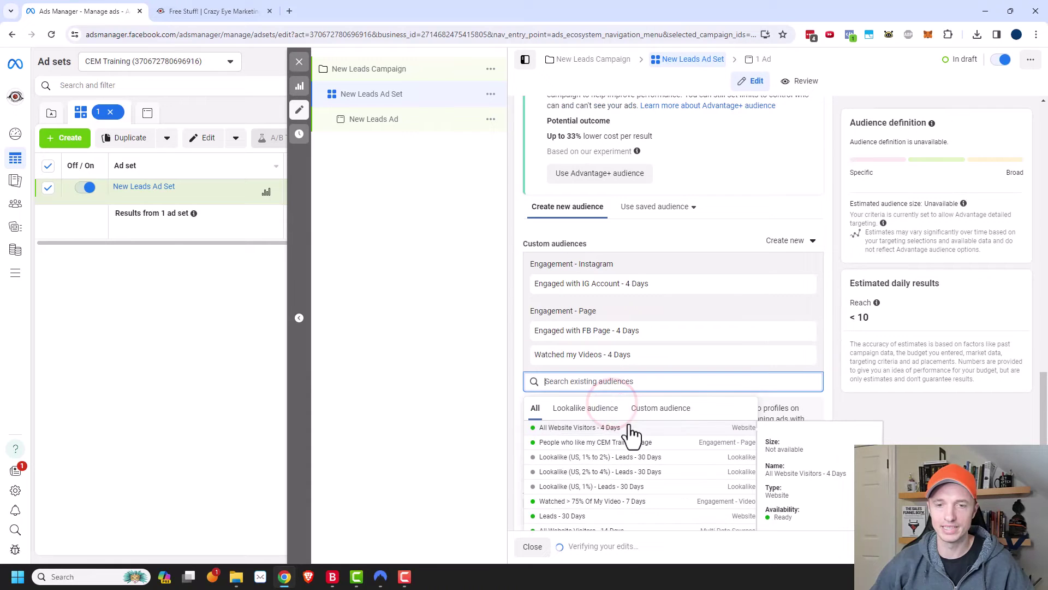
click(628, 428)
click(440, 343)
scroll(647, 231, down, 1)
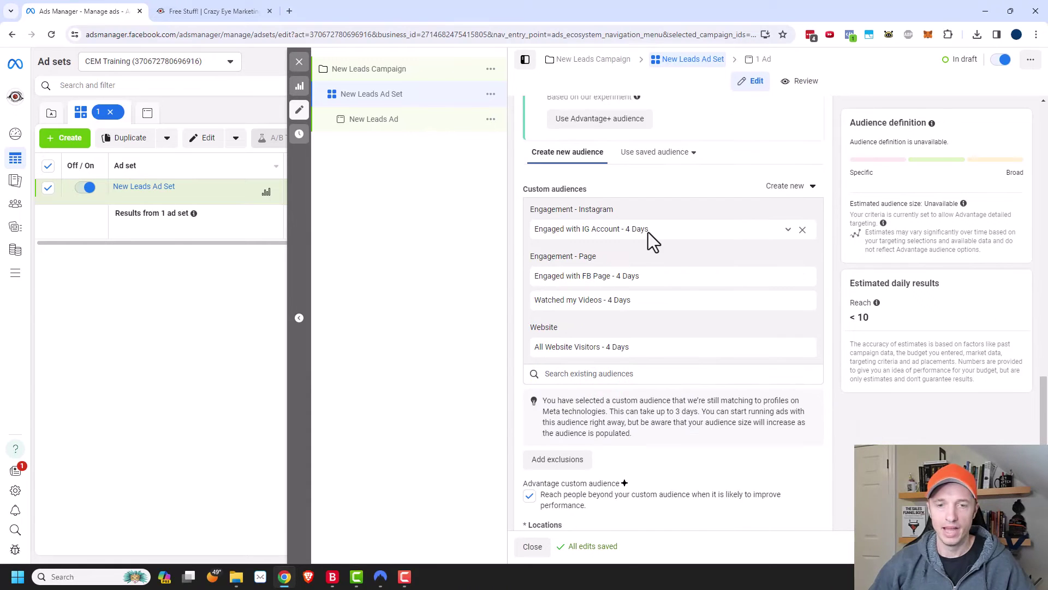
scroll(653, 232, down, 2)
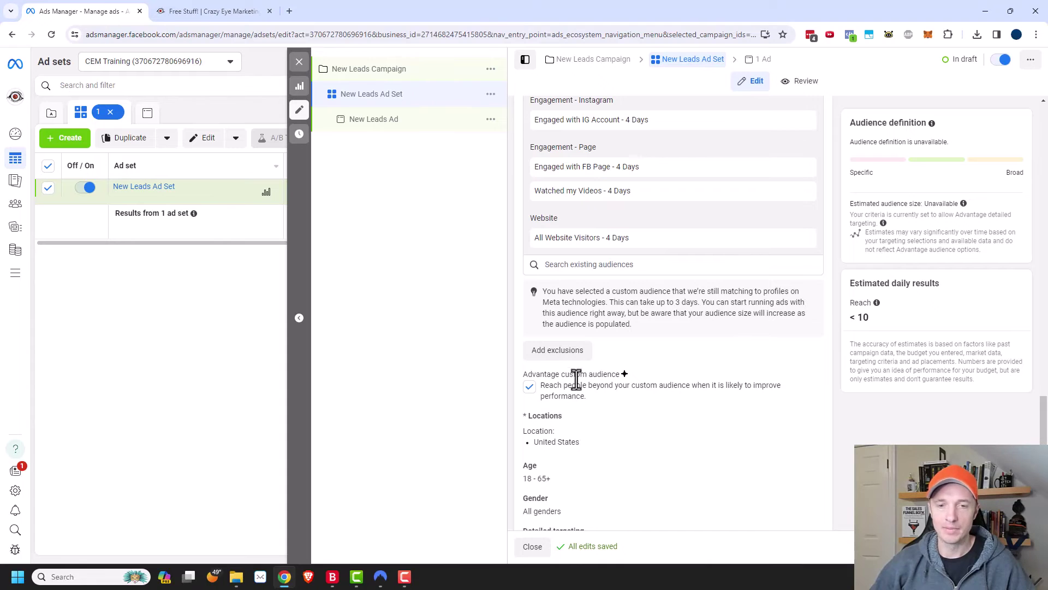
- Uncheck Advantage custom audience and review the location, age and gender settings
click(529, 388)
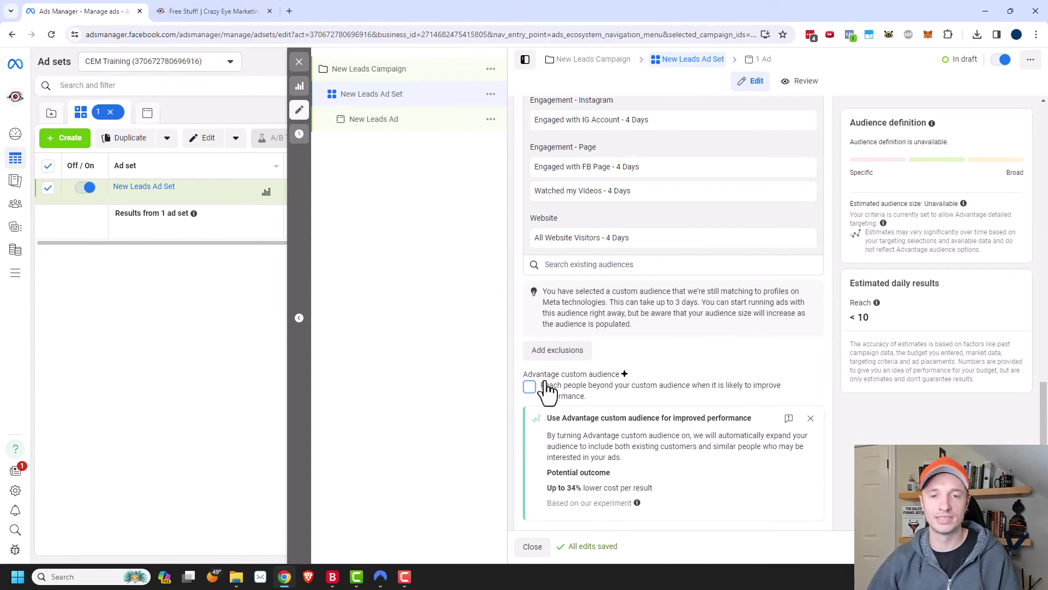
scroll(765, 299, down, 6)
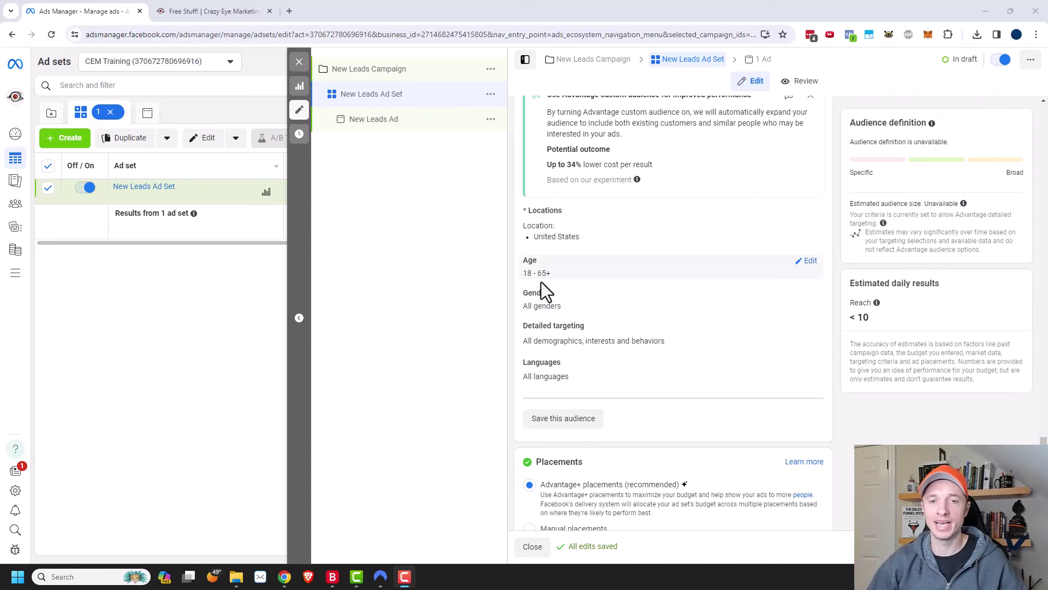
mouse_move(537, 272)
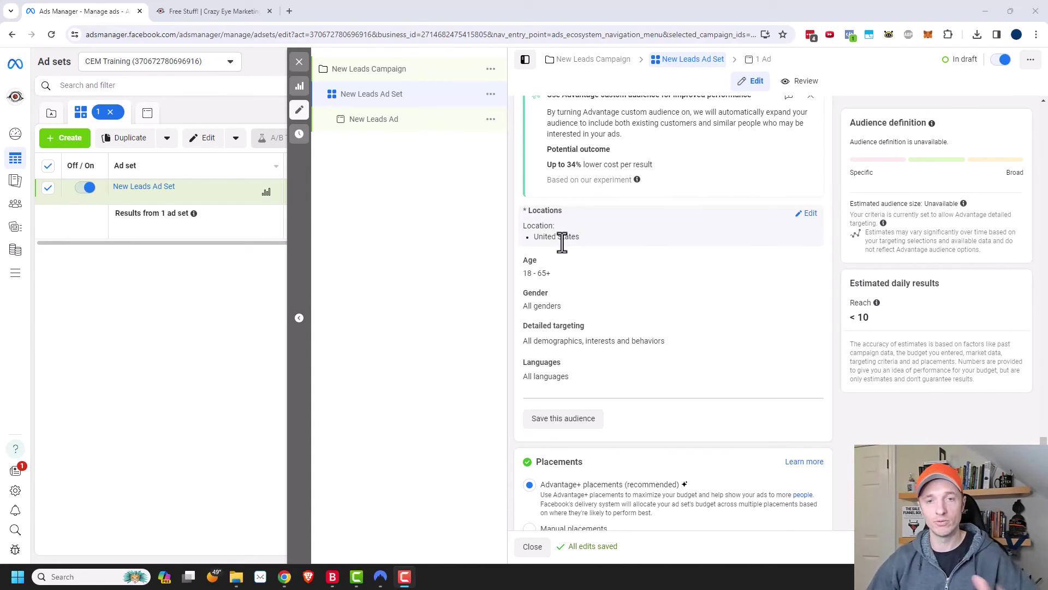
- Remove United States from Locations and select all countries to target worldwide
click(811, 215)
click(650, 268)
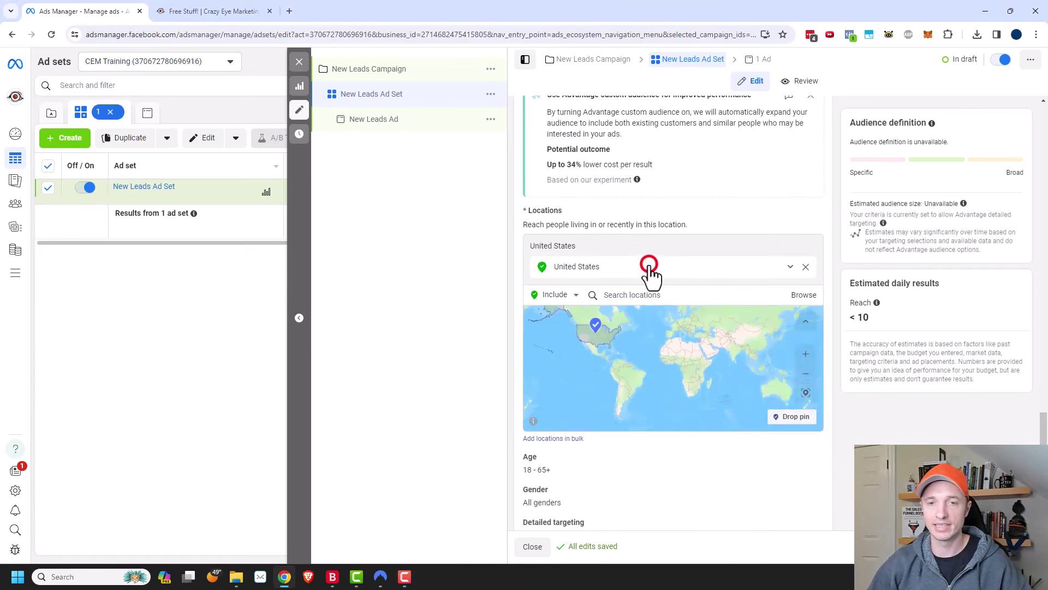
click(806, 267)
click(677, 244)
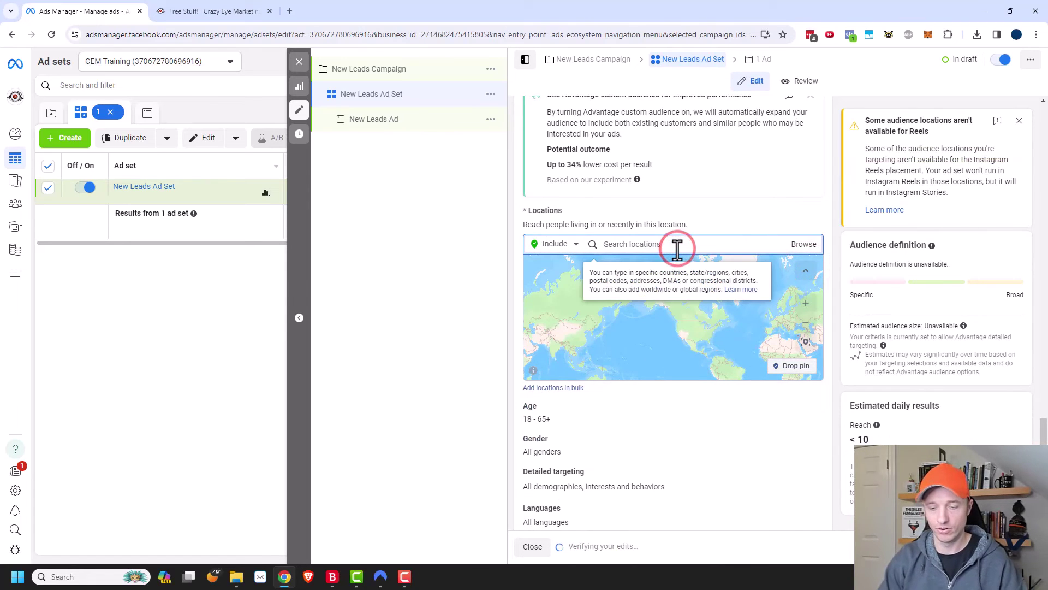
text(worldwide)
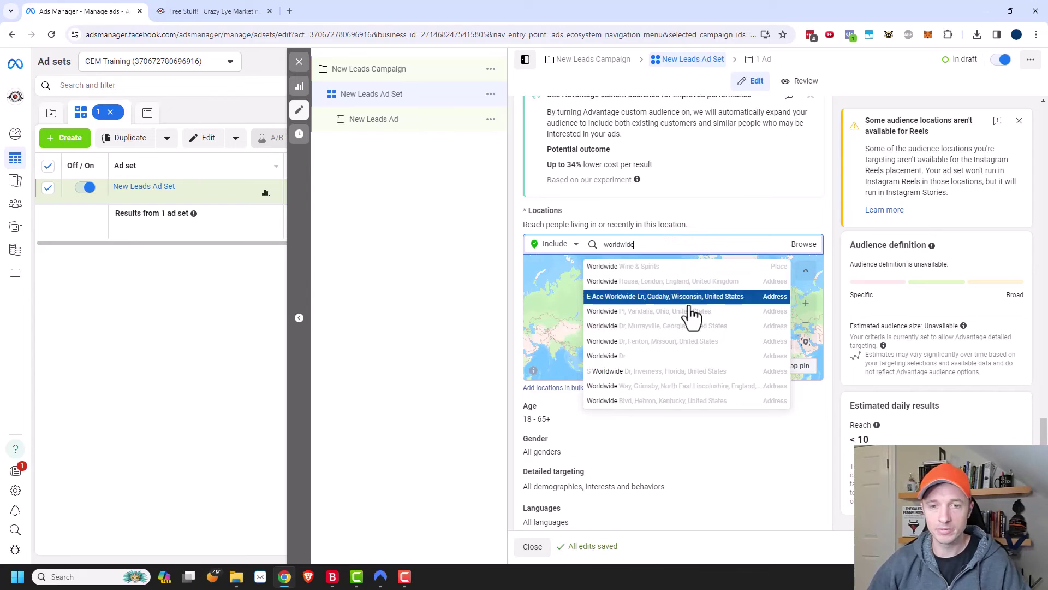
double_click(647, 244)
key(BackSpace)
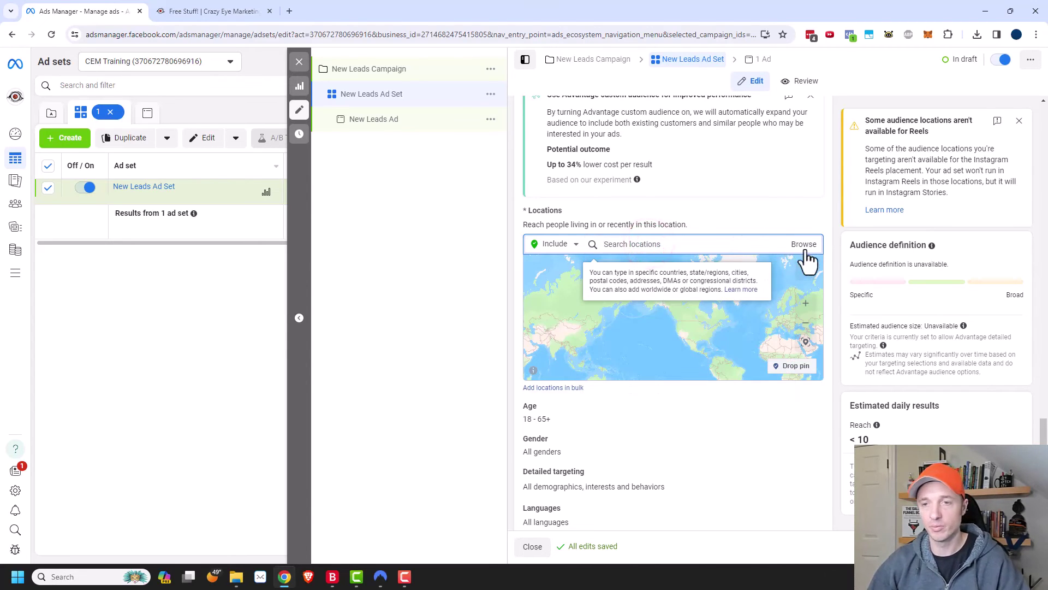
click(809, 247)
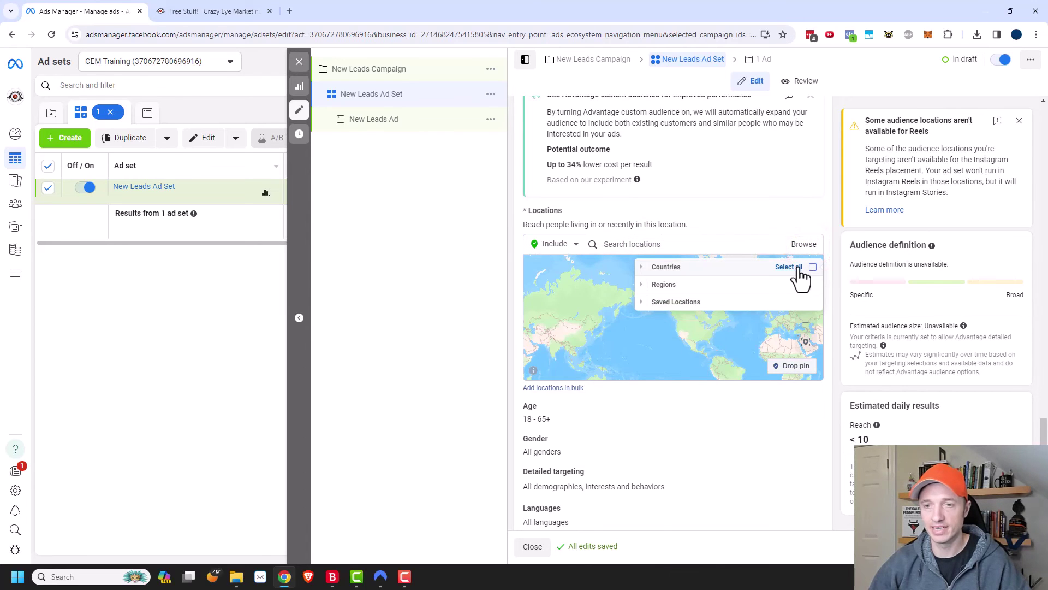
click(789, 267)
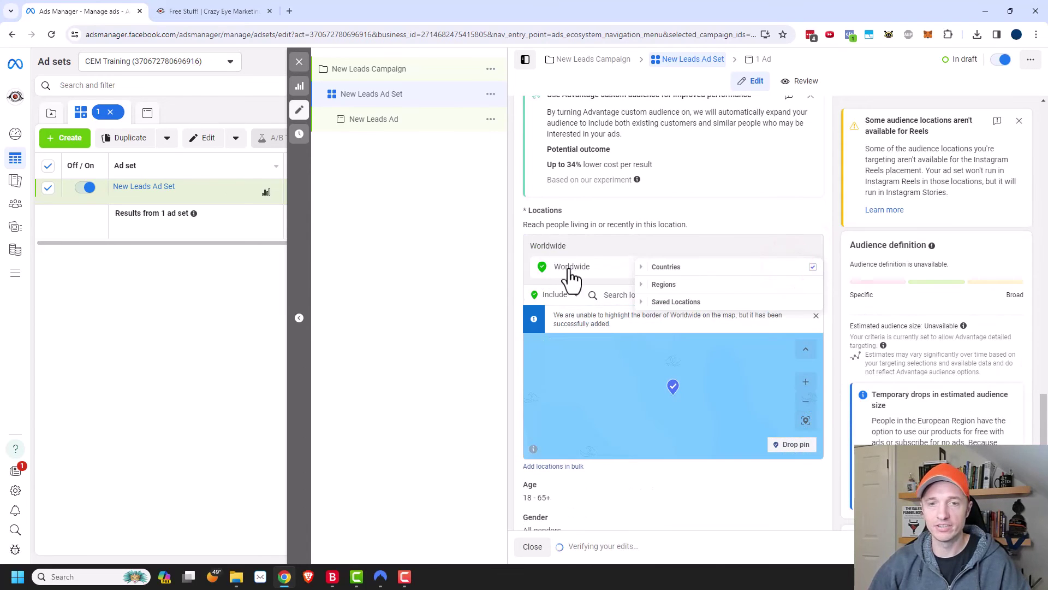
click(505, 268)
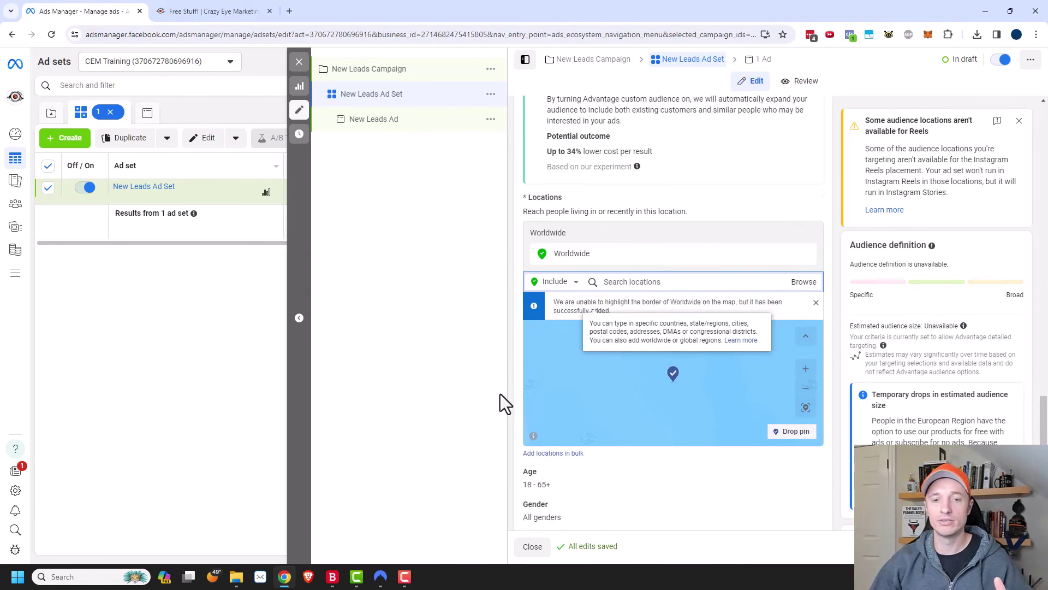
- Scroll through the finished ad set settings and open New Leads Ad
scroll(617, 424, down, 2)
scroll(543, 426, down, 1)
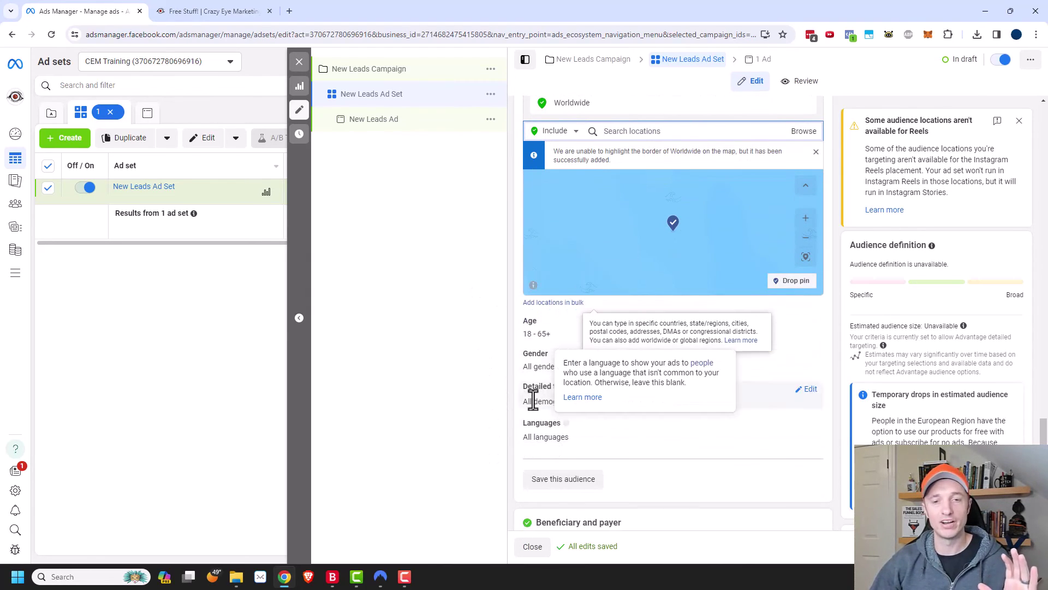
scroll(546, 382, down, 2)
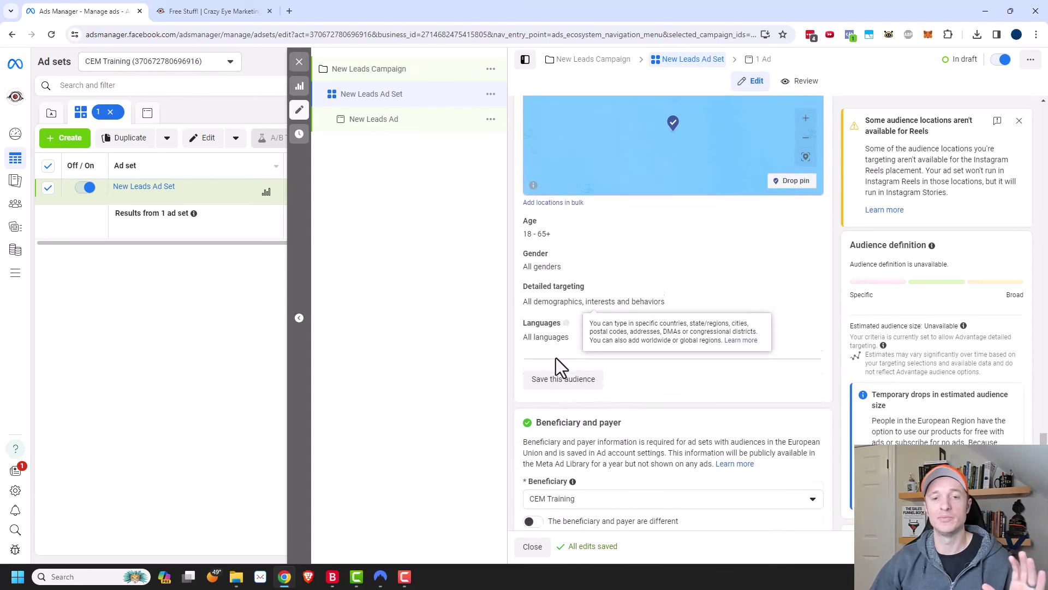
scroll(613, 281, up, 8)
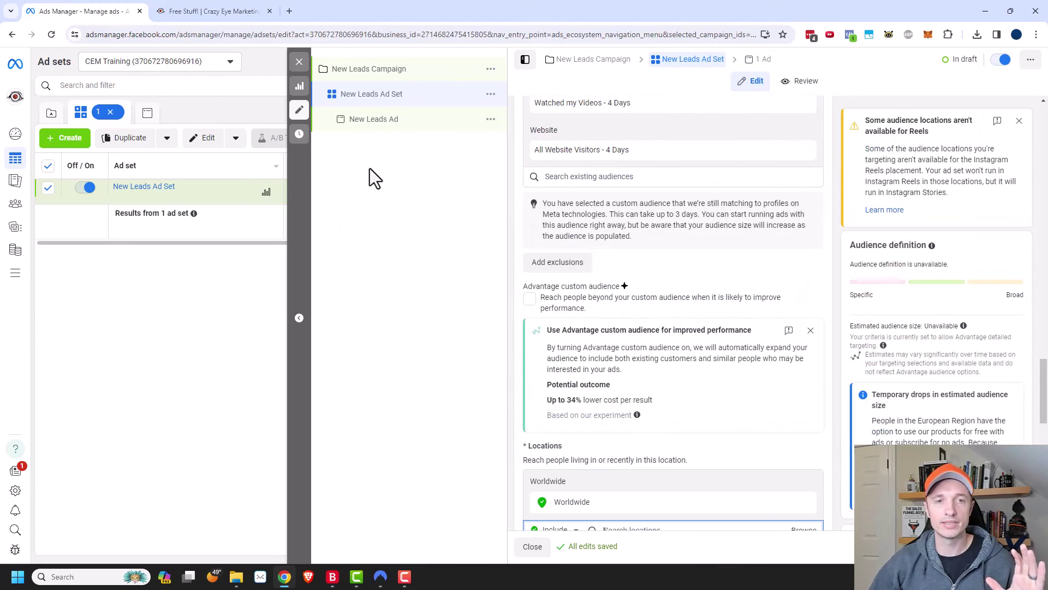
click(387, 124)
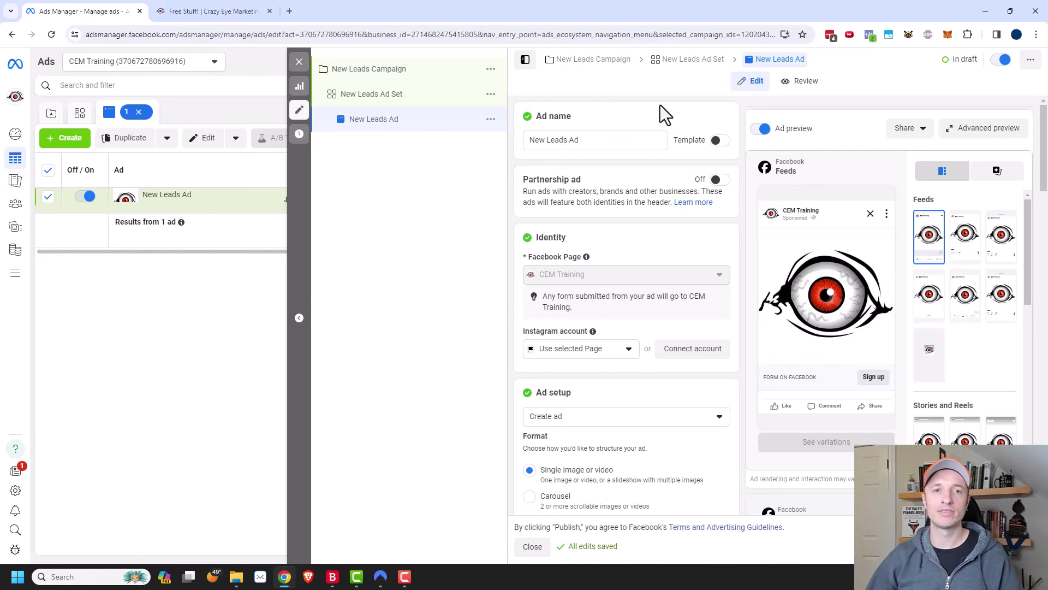
- Recheck New Leads Ad Set's settings, then return to editing New Leads Ad
click(373, 97)
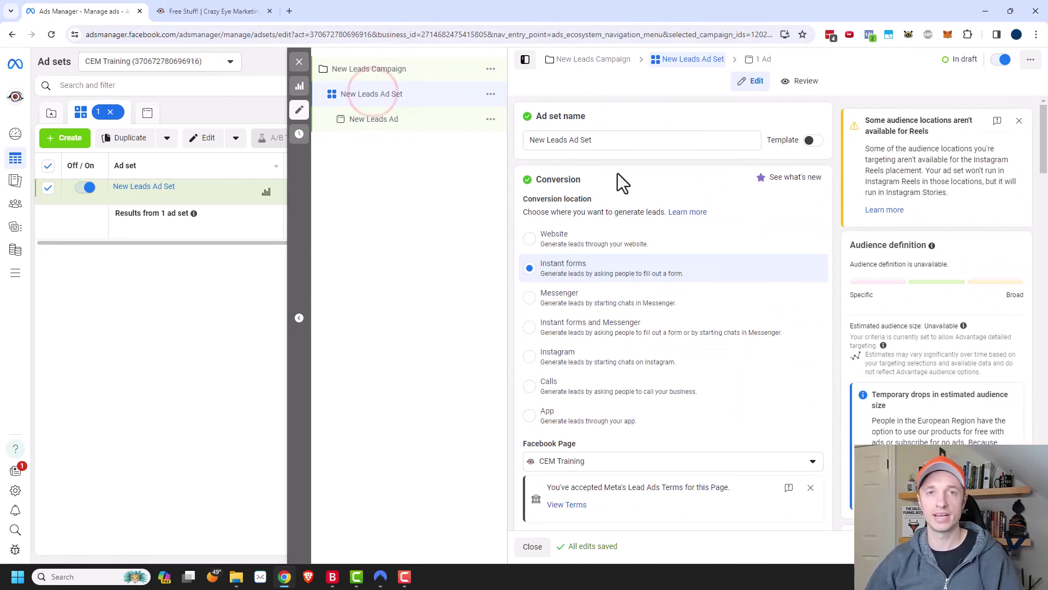
scroll(710, 327, down, 12)
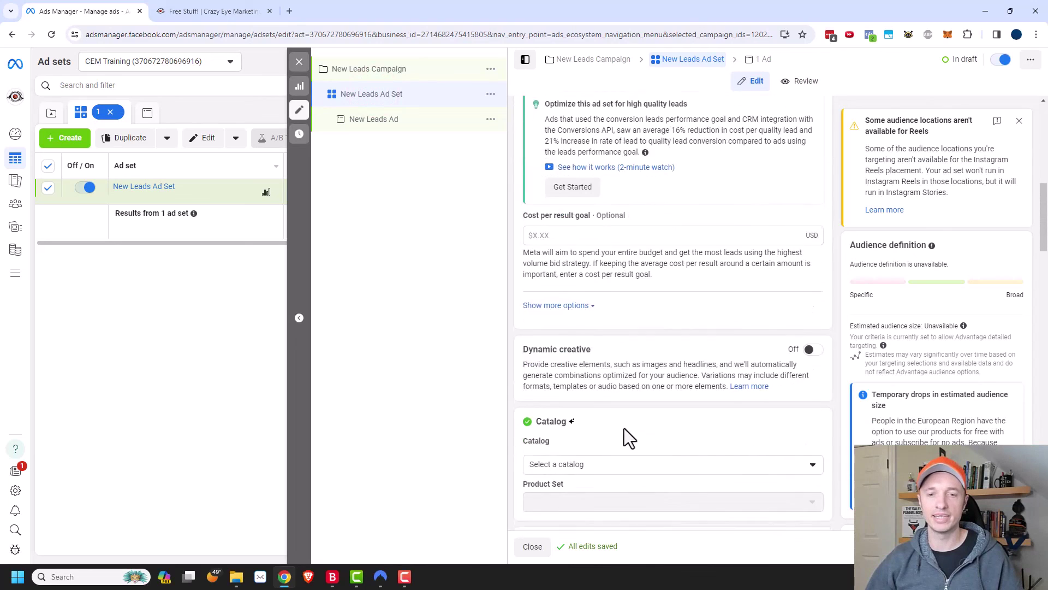
scroll(608, 453, down, 1)
scroll(612, 404, down, 8)
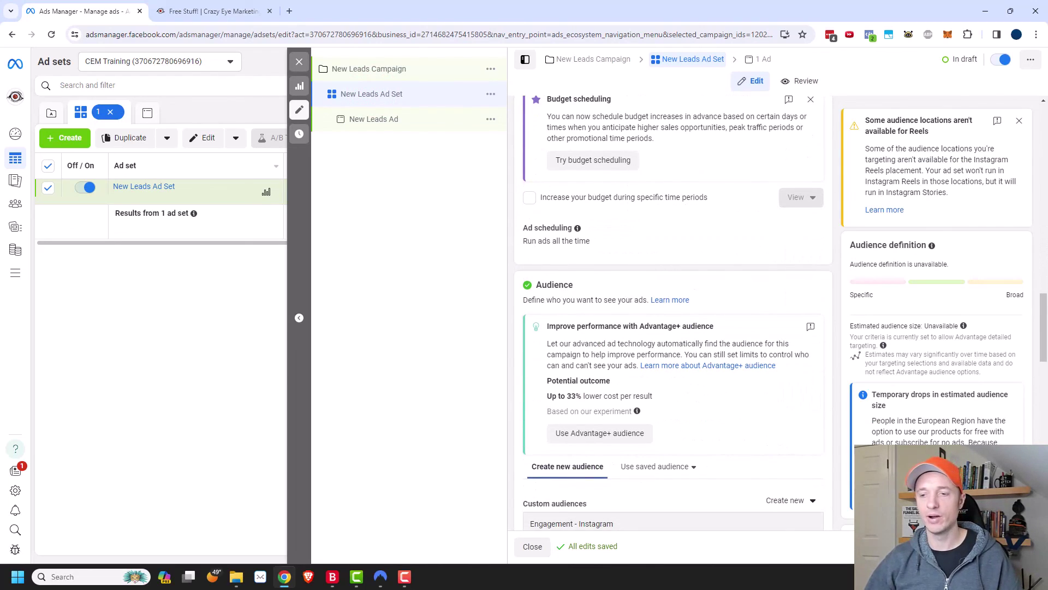
click(373, 119)
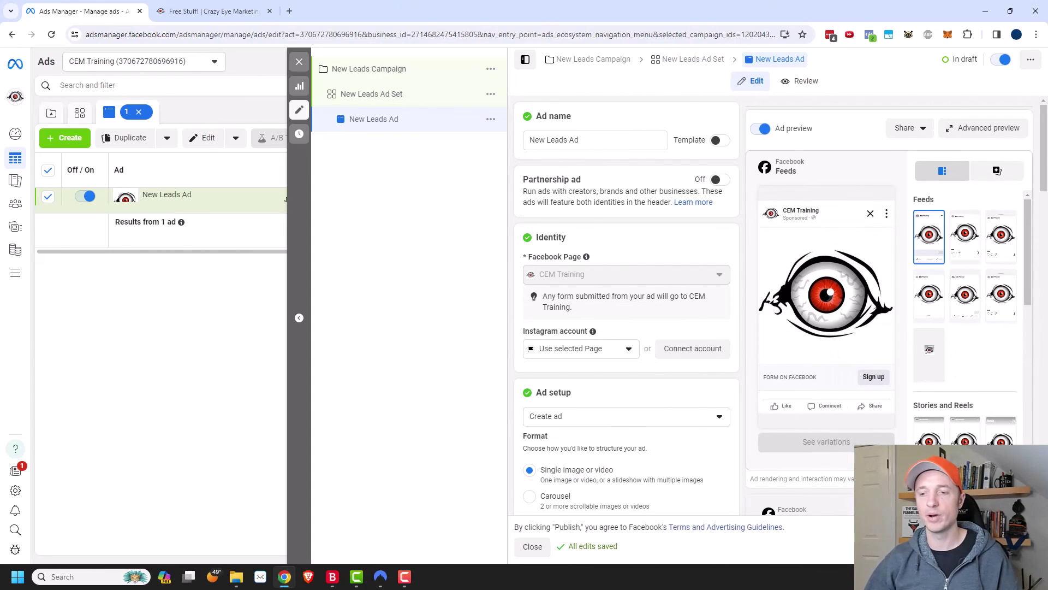